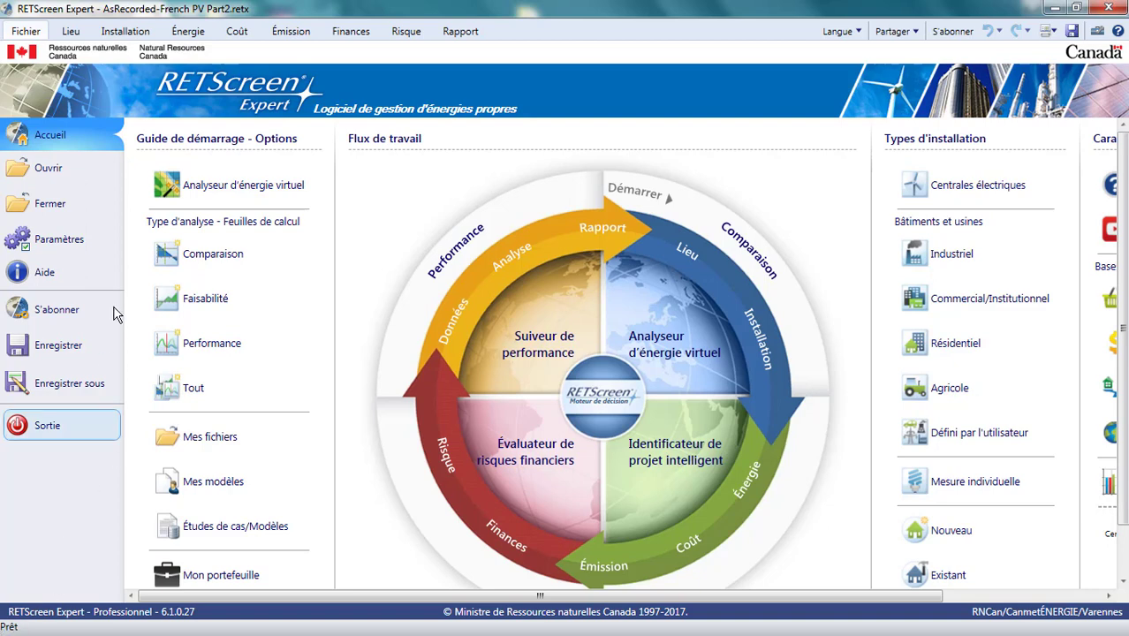
# Step: Review the project's location, energy model and cost analysis pages
pyautogui.click(71, 32)
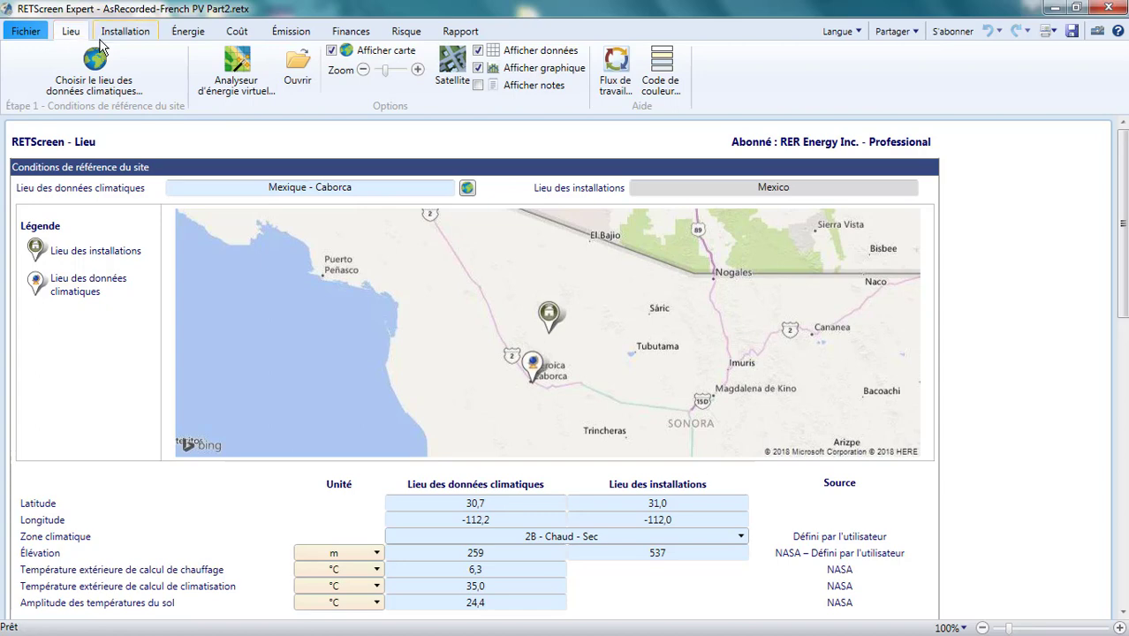
pyautogui.click(26, 32)
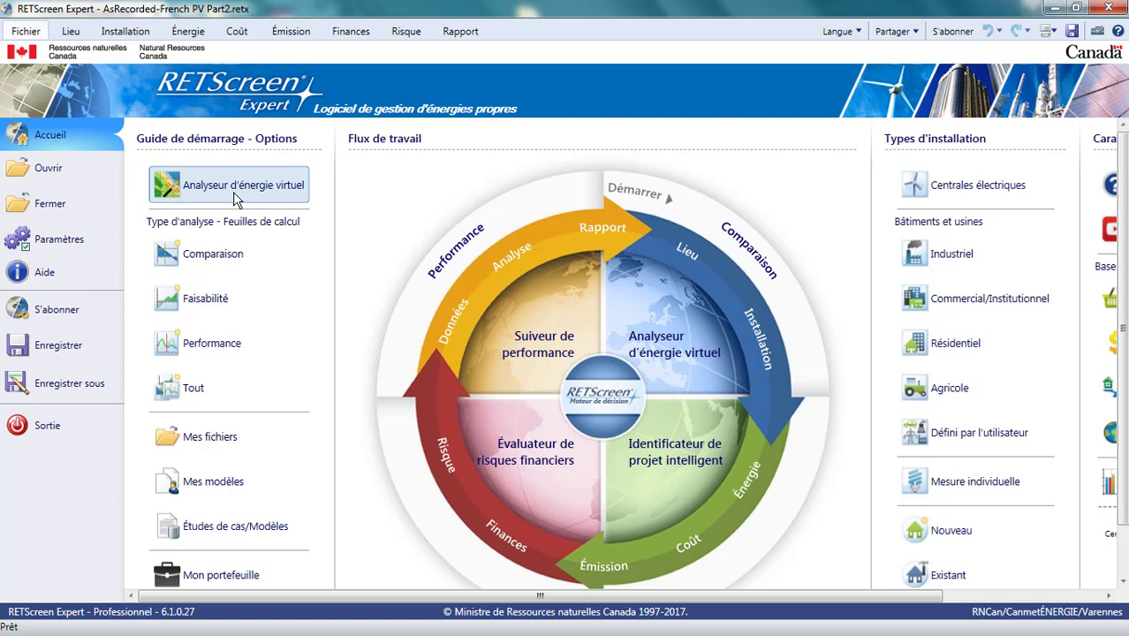
pyautogui.click(187, 33)
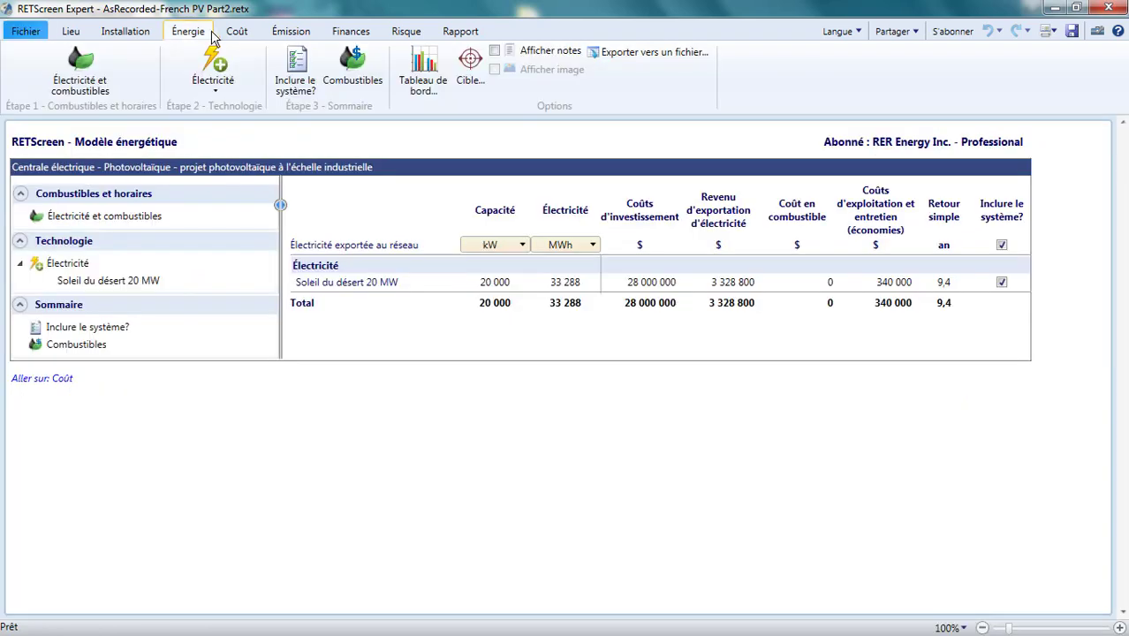
pyautogui.click(234, 32)
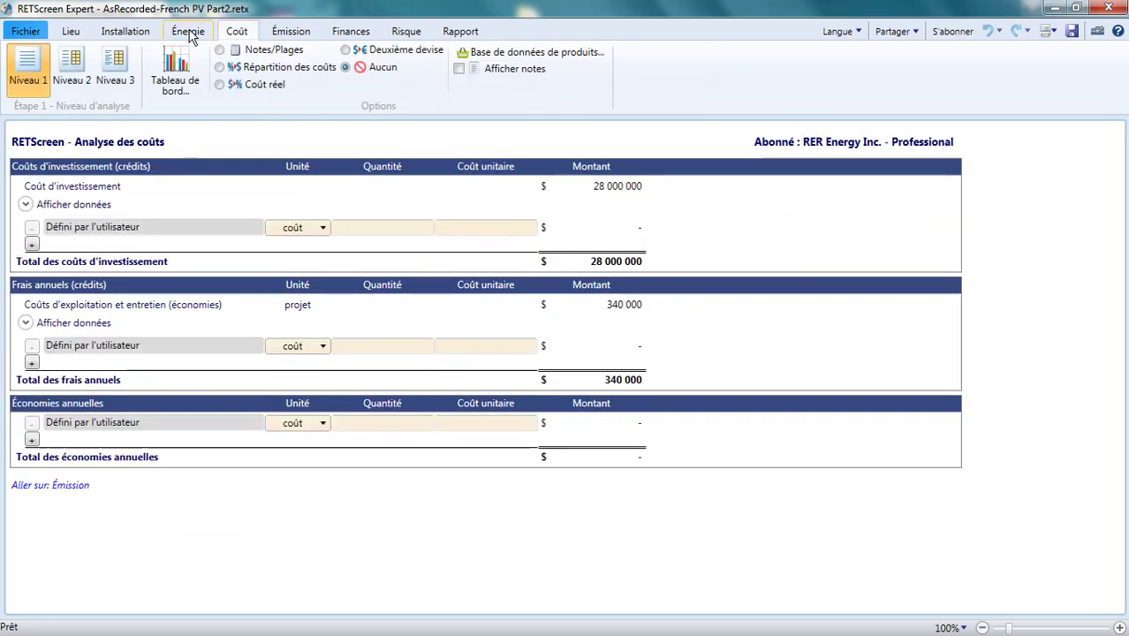
pyautogui.click(189, 33)
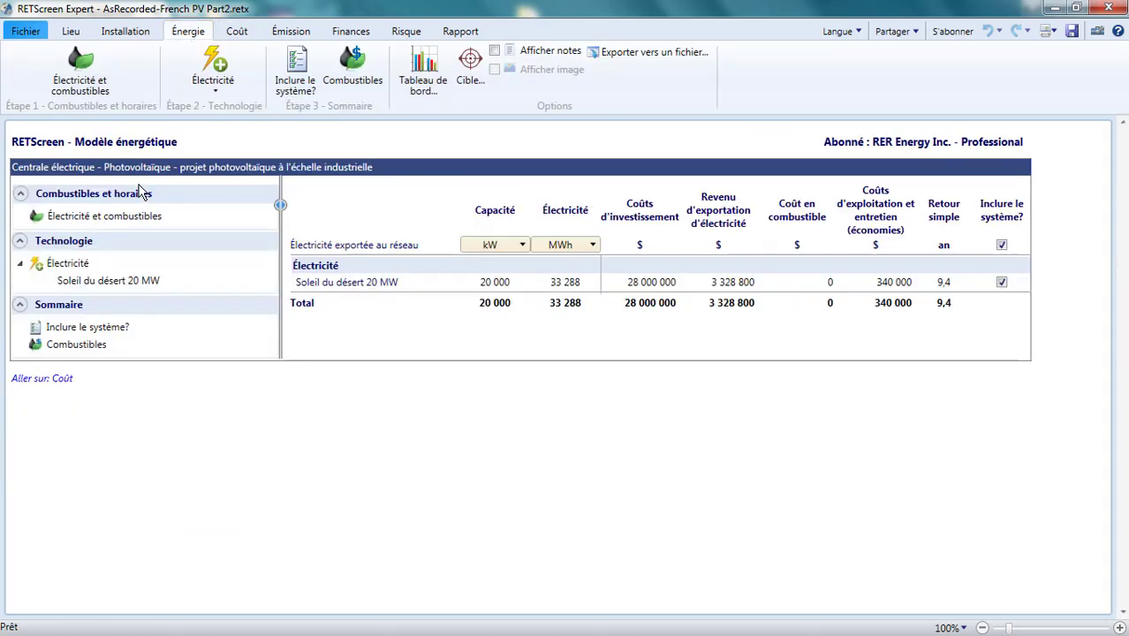
# Step: Open the Soleil du désert 20 MW system and examine its Niveau 1 capacity factor and its Niveau 2 parameters
pyautogui.click(101, 283)
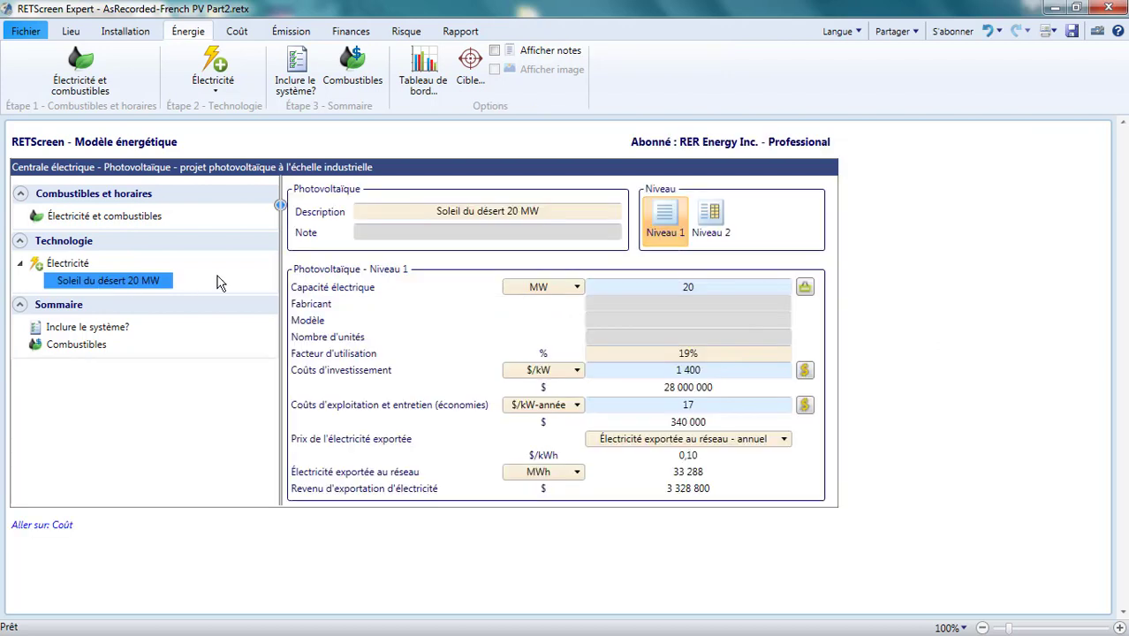
pyautogui.click(697, 353)
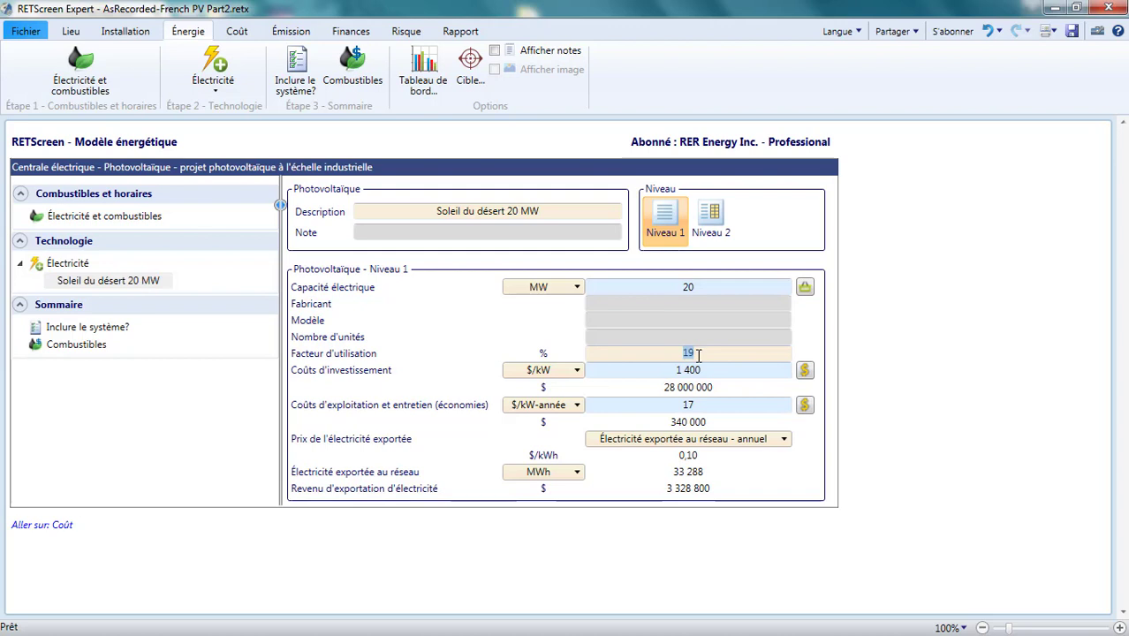
pyautogui.click(715, 232)
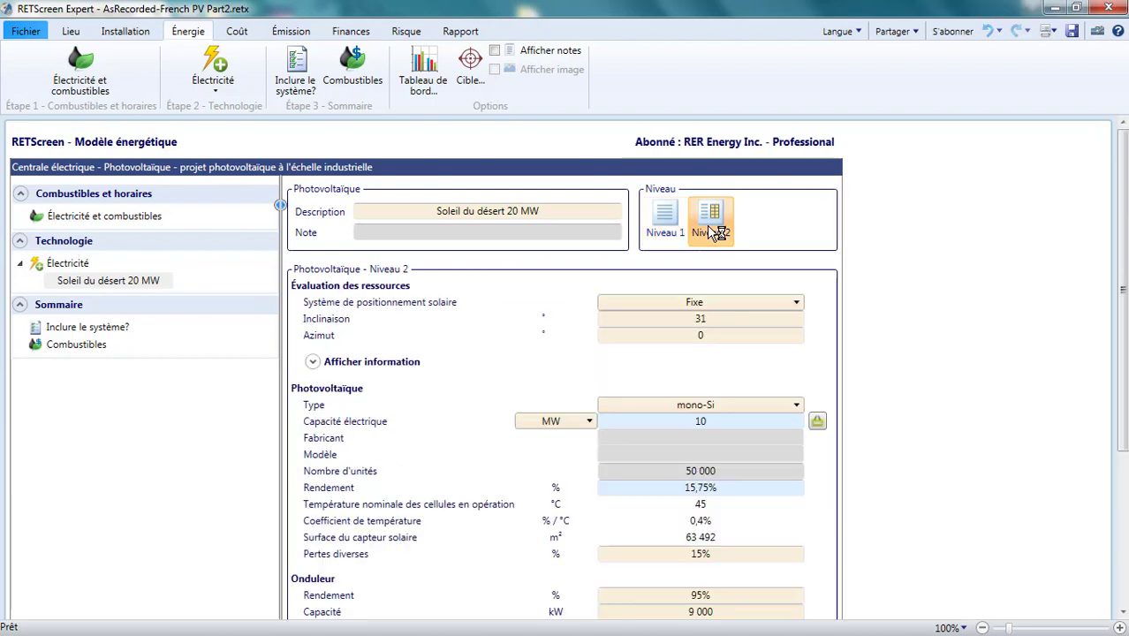
pyautogui.scroll(-6, 529, 353)
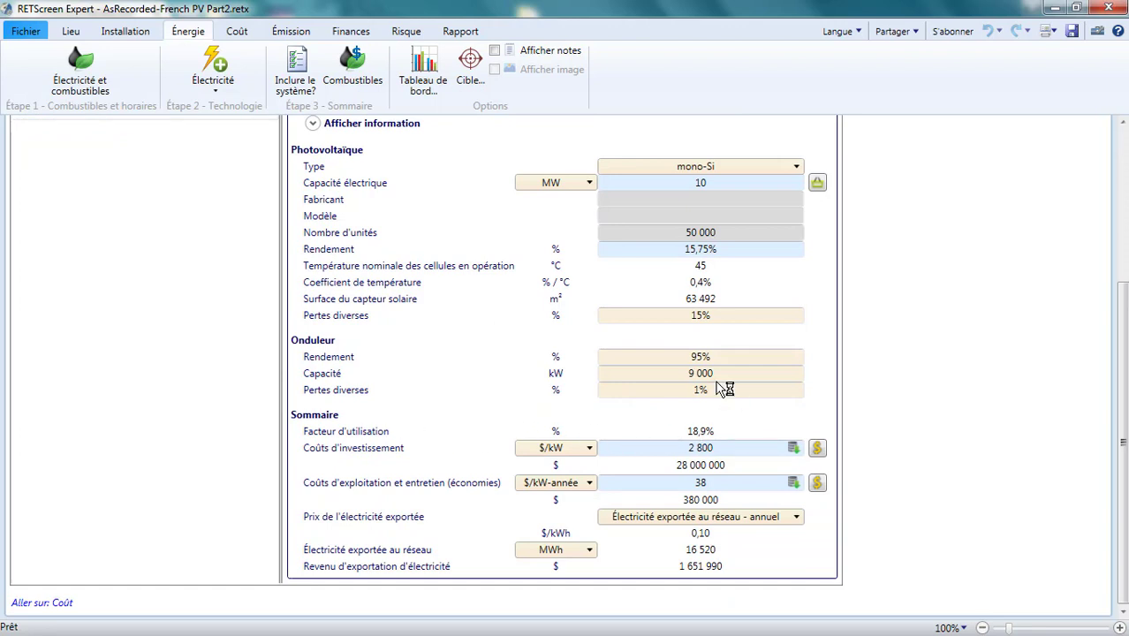
pyautogui.scroll(6, 720, 385)
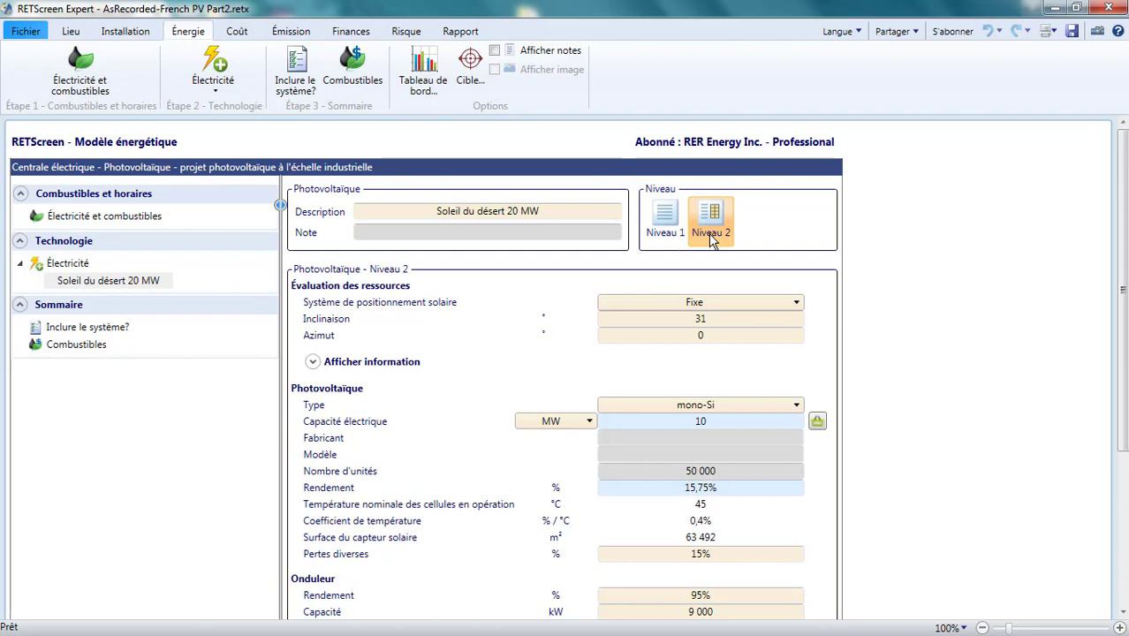
# Step: Compare the photovoltaic system's investment costs between Niveau 1 and Niveau 2
pyautogui.click(668, 239)
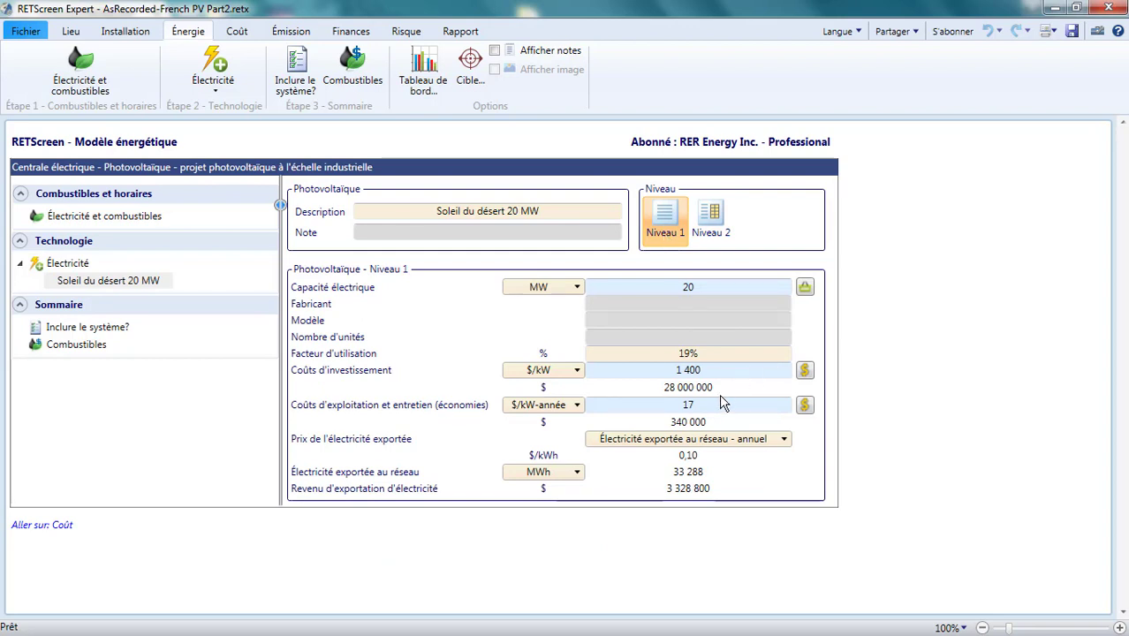
pyautogui.click(701, 372)
pyautogui.click(704, 231)
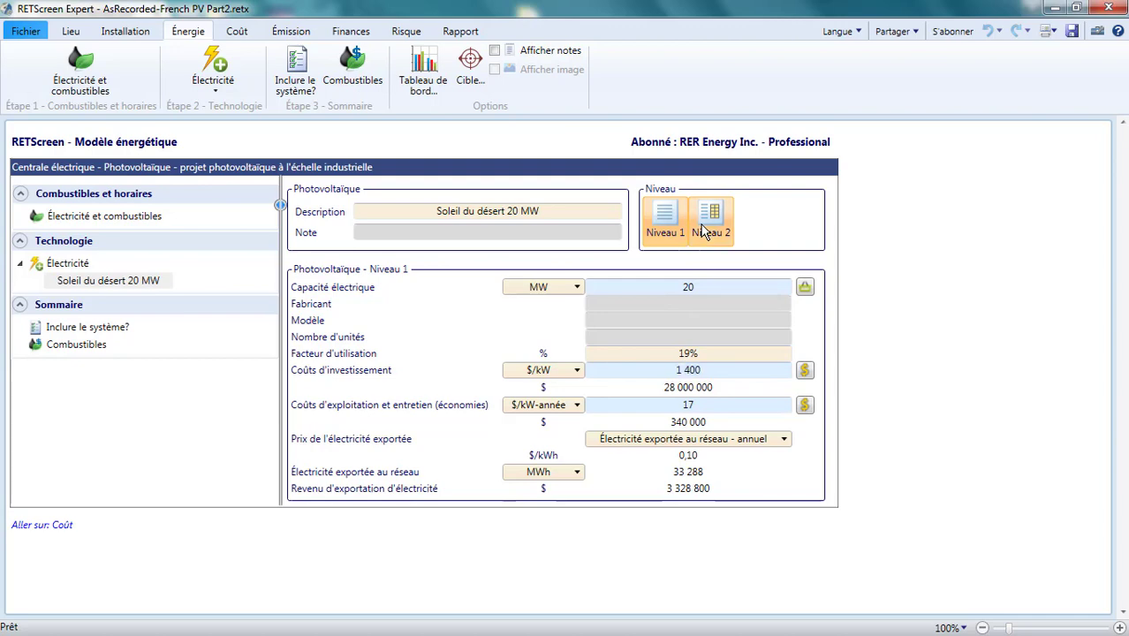
pyautogui.scroll(-3, 643, 348)
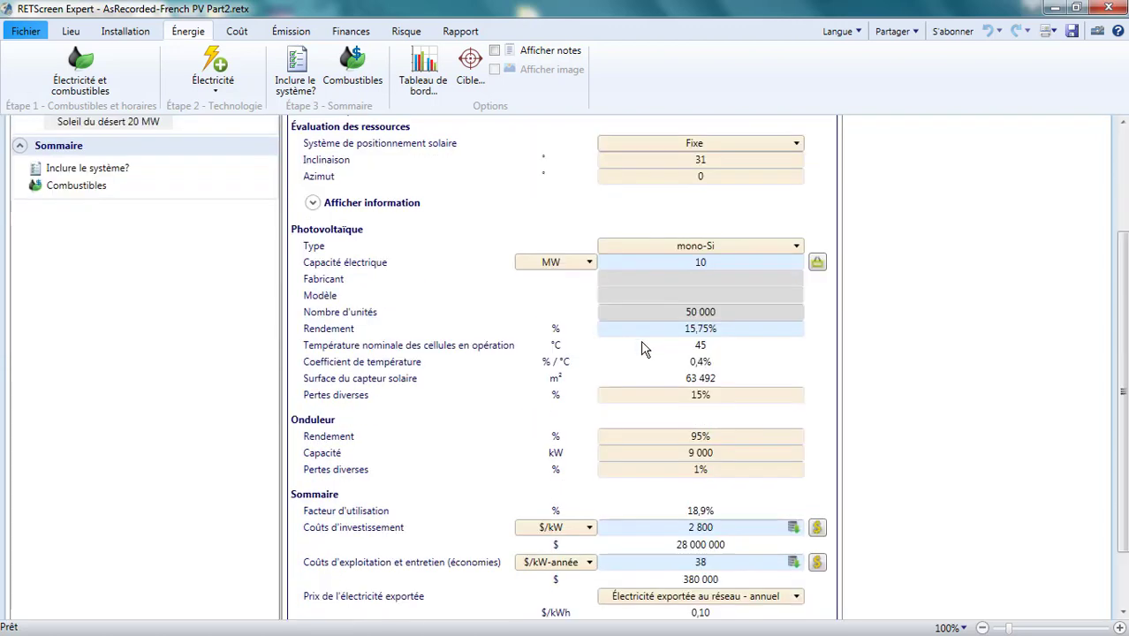
pyautogui.click(732, 530)
pyautogui.scroll(3, 726, 528)
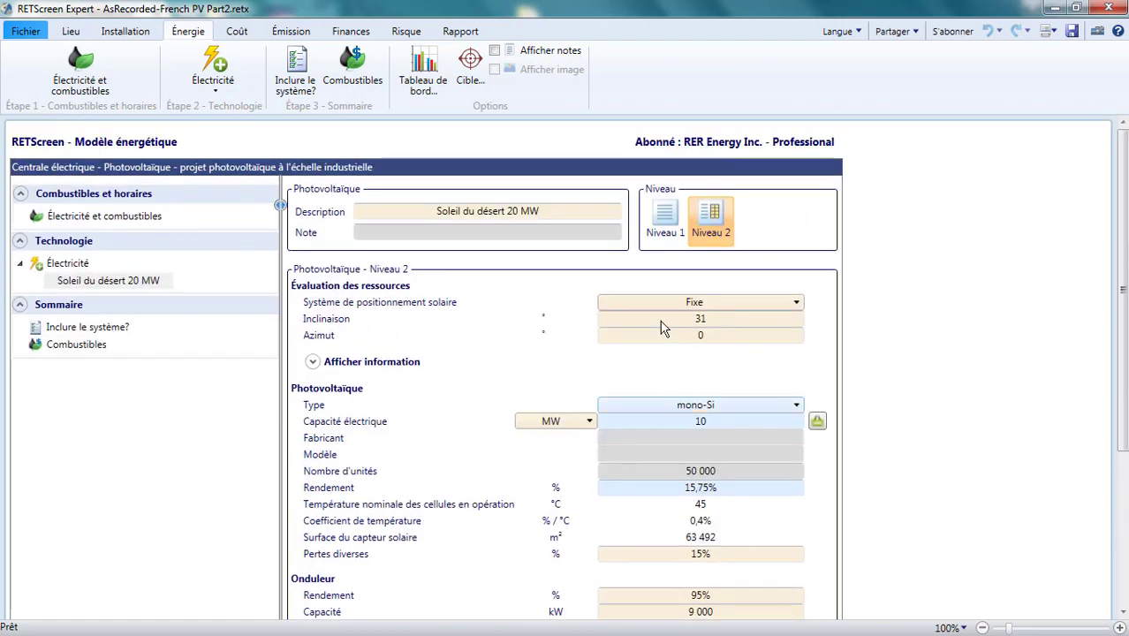
# Step: Compare the two analysis levels once more and set the photovoltaic system to Niveau 2
pyautogui.click(658, 227)
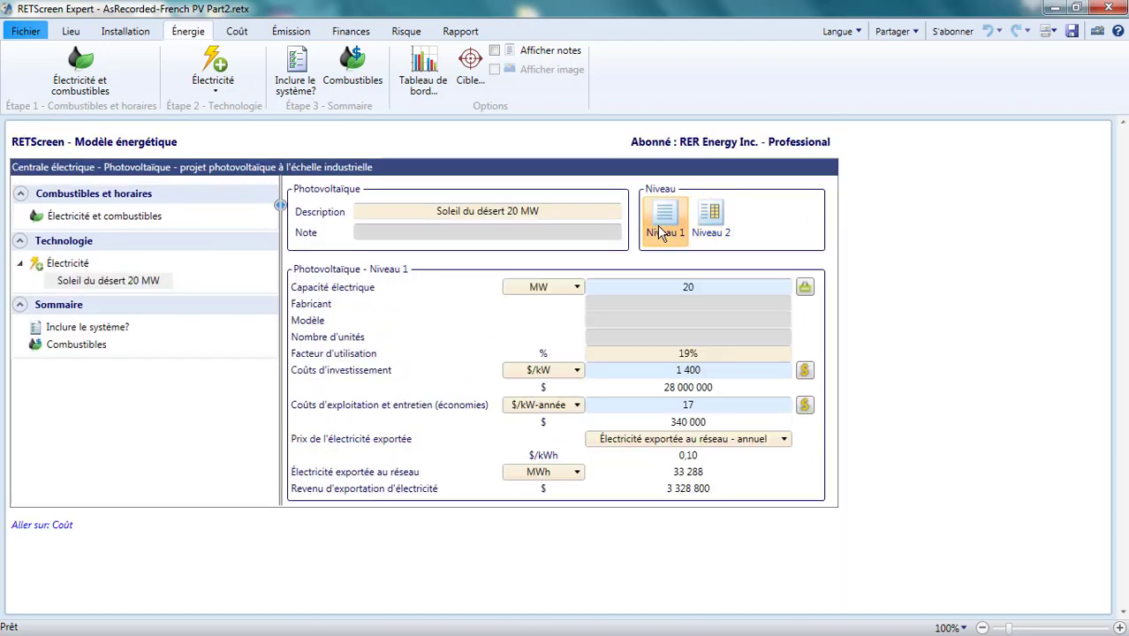
pyautogui.click(713, 225)
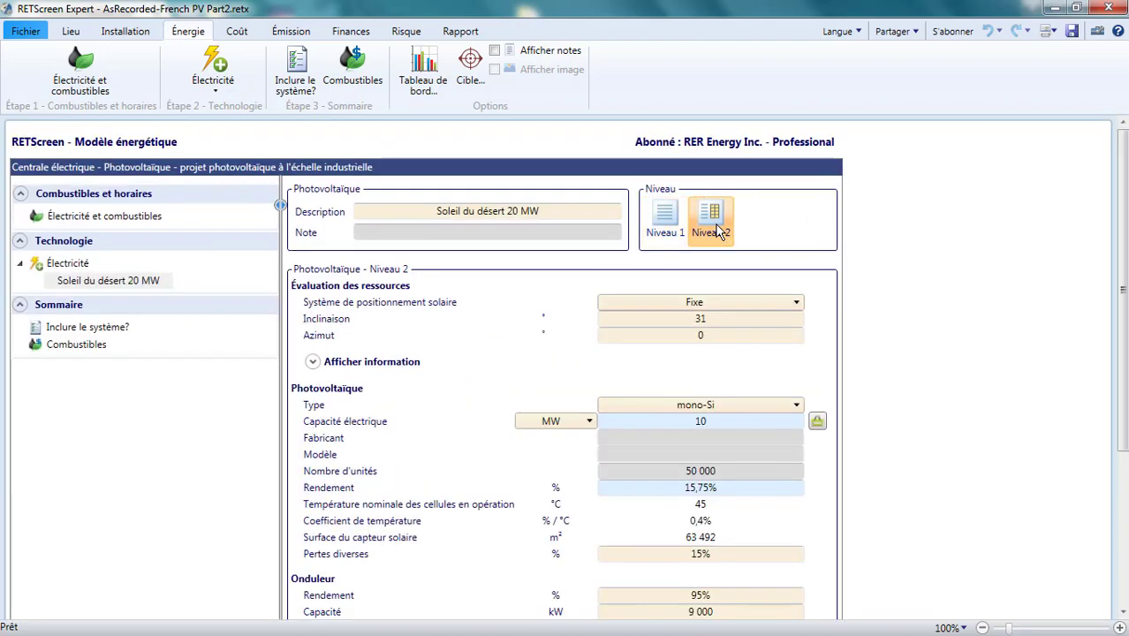
pyautogui.click(668, 223)
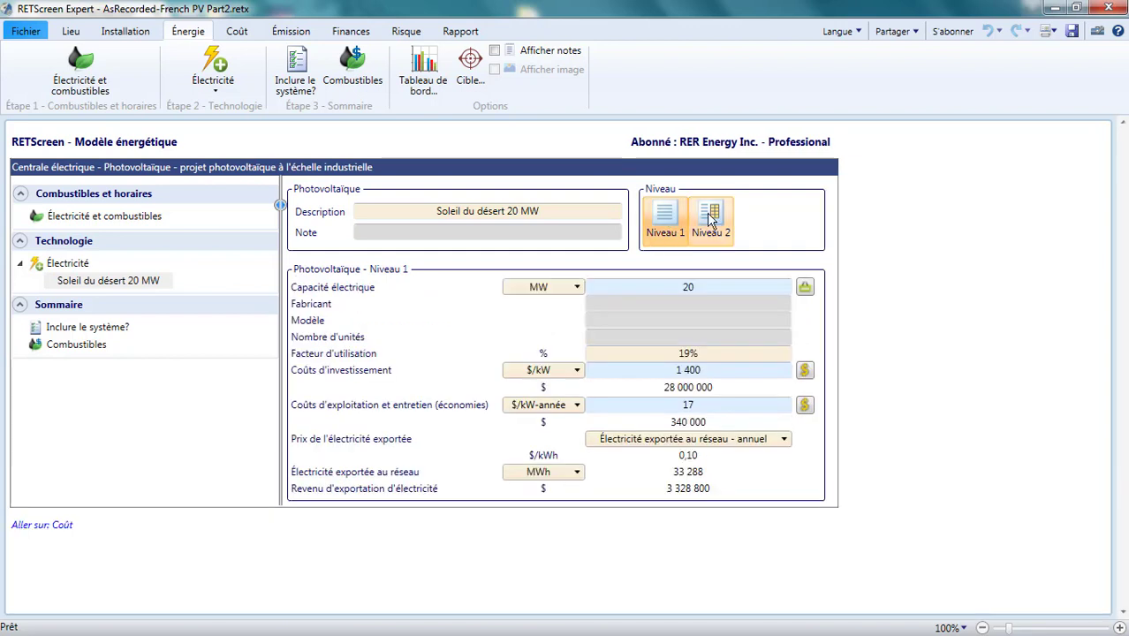
pyautogui.click(710, 223)
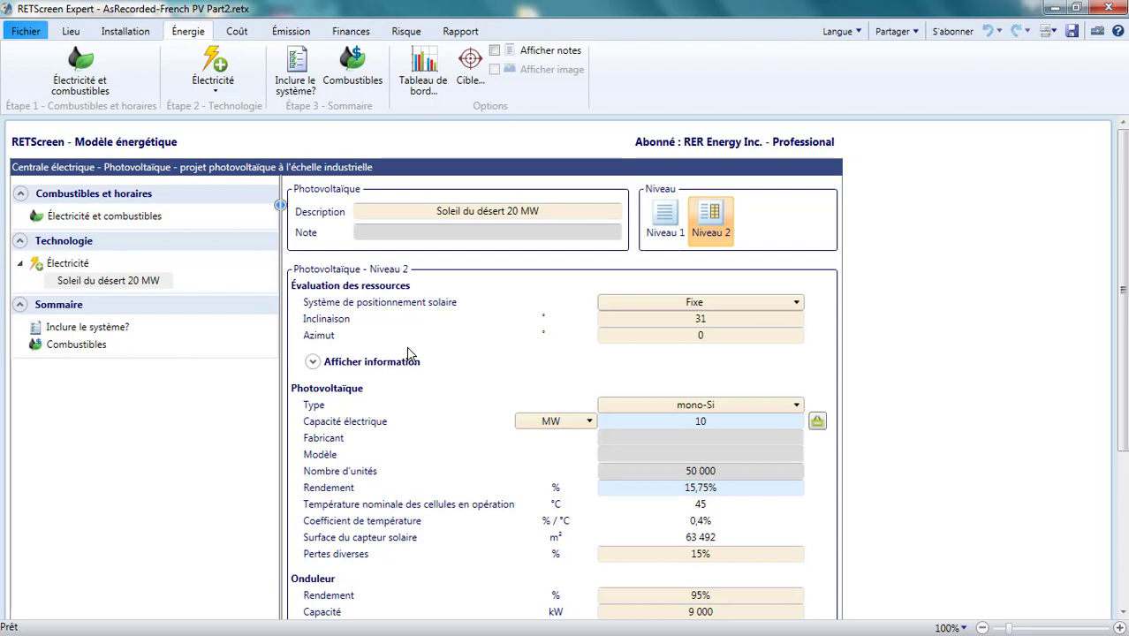
# Step: Examine the available solar positioning system options and the tilt angle in the resource assessment
pyautogui.click(789, 309)
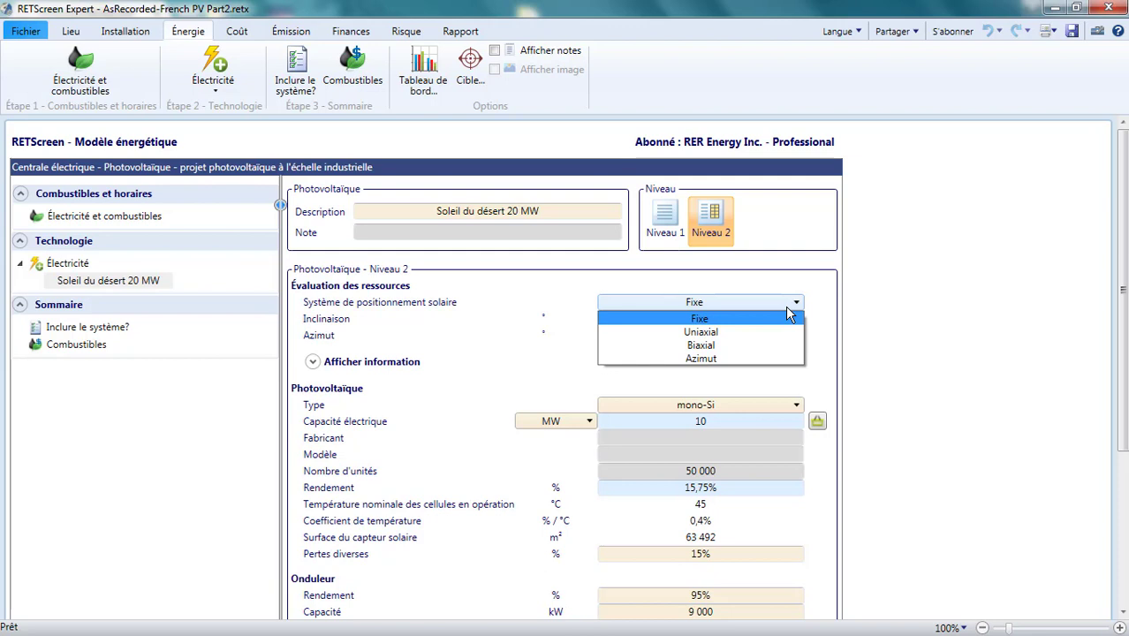
pyautogui.click(786, 309)
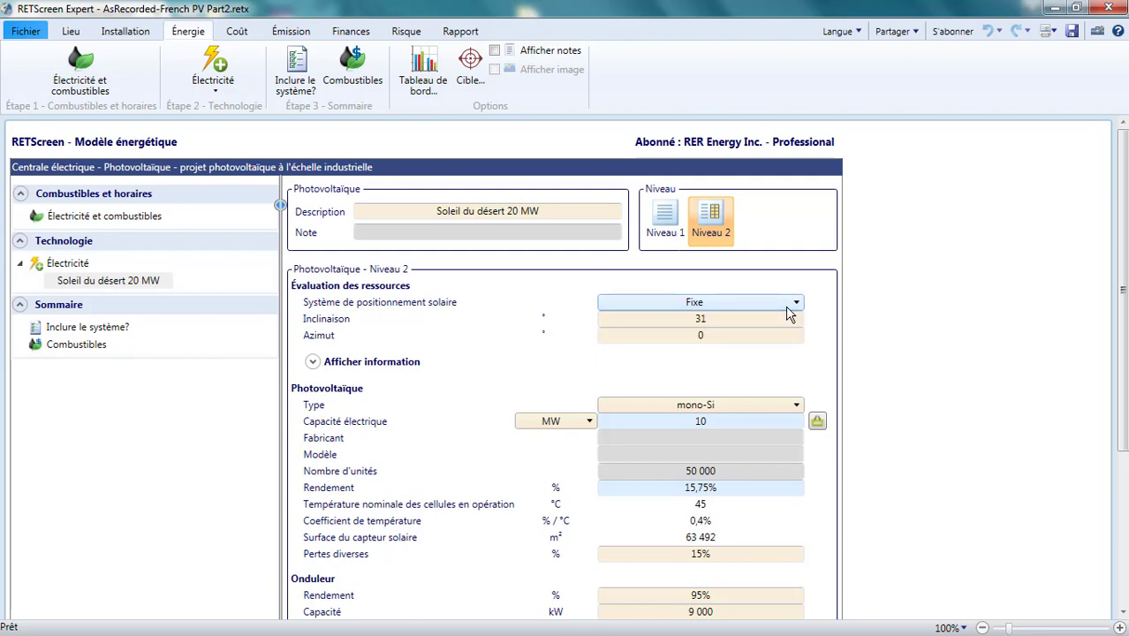
pyautogui.click(692, 321)
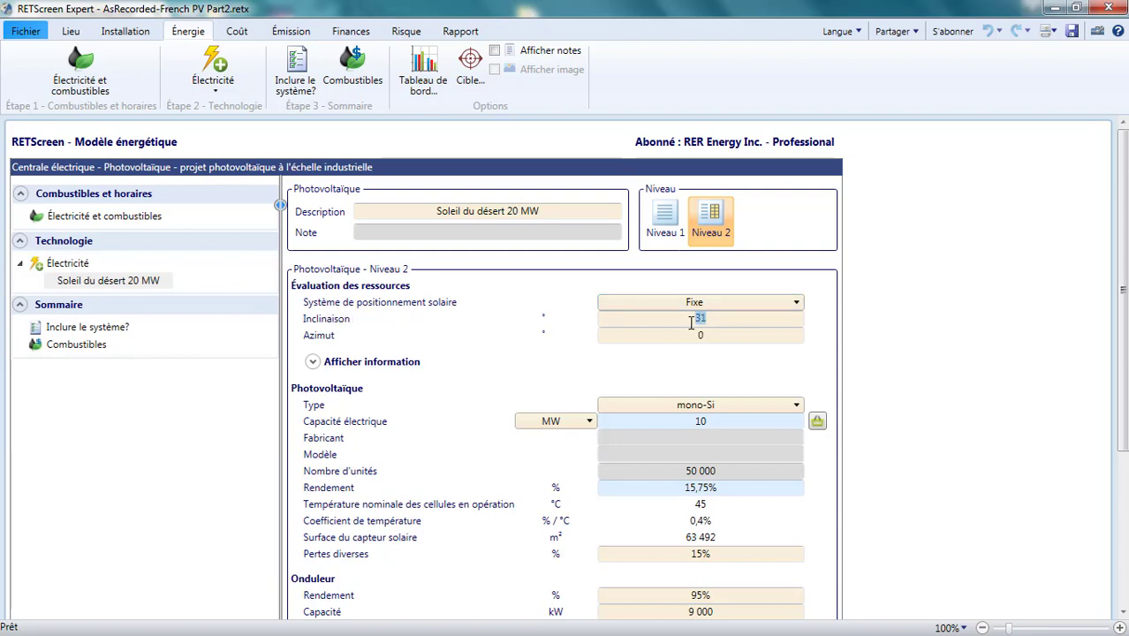
# Step: Check the latitude of the facility location in the site reference conditions
pyautogui.click(71, 31)
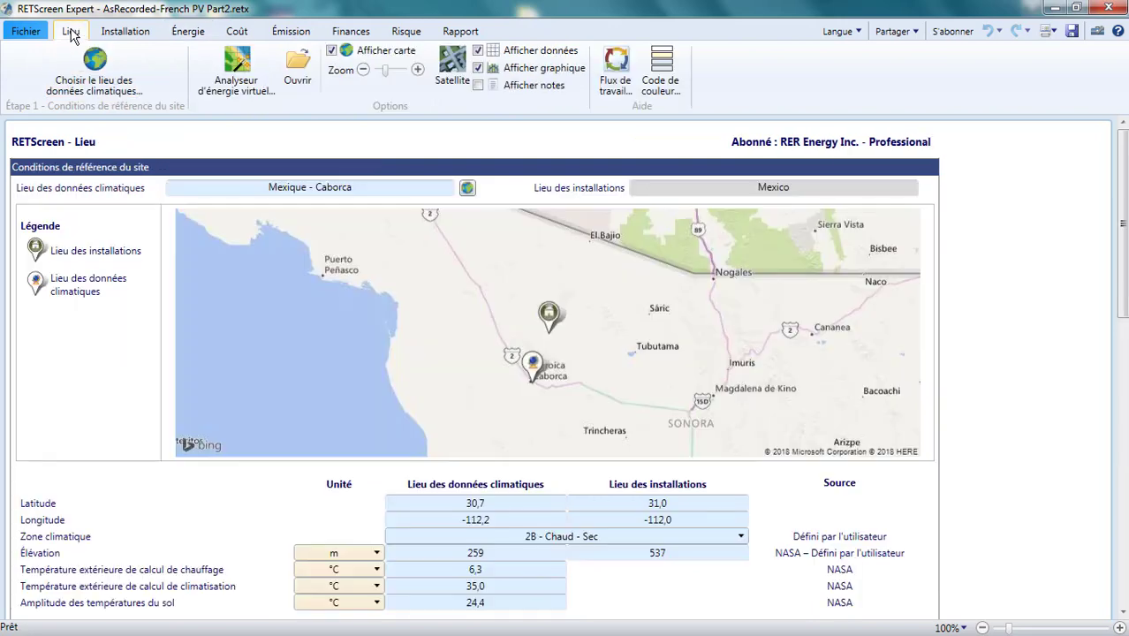
pyautogui.click(671, 505)
pyautogui.click(723, 506)
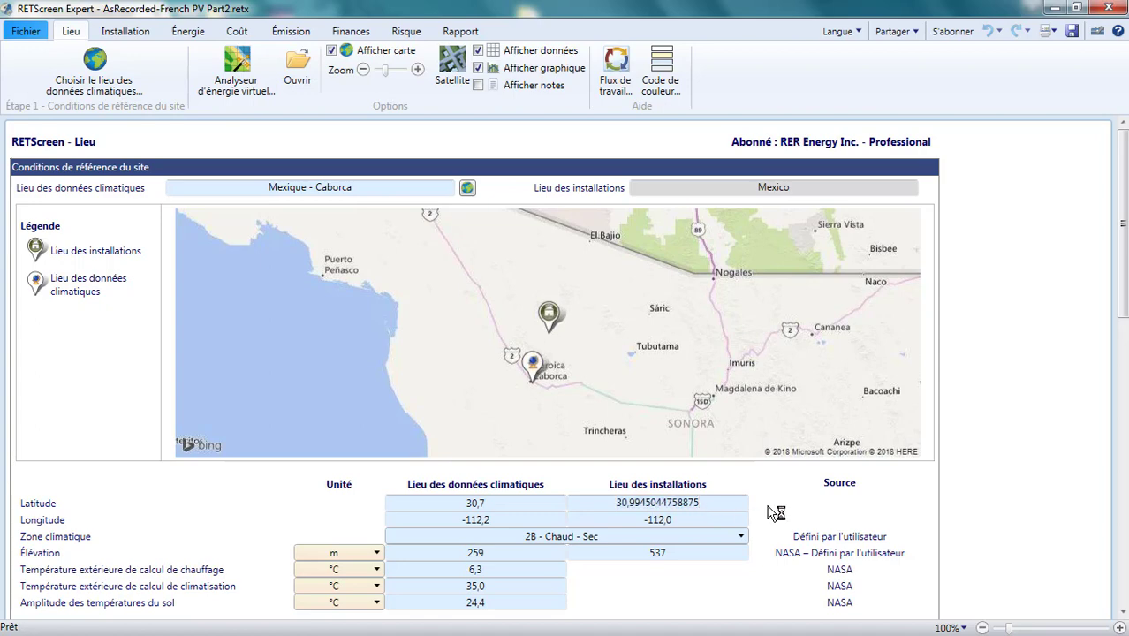
pyautogui.click(766, 503)
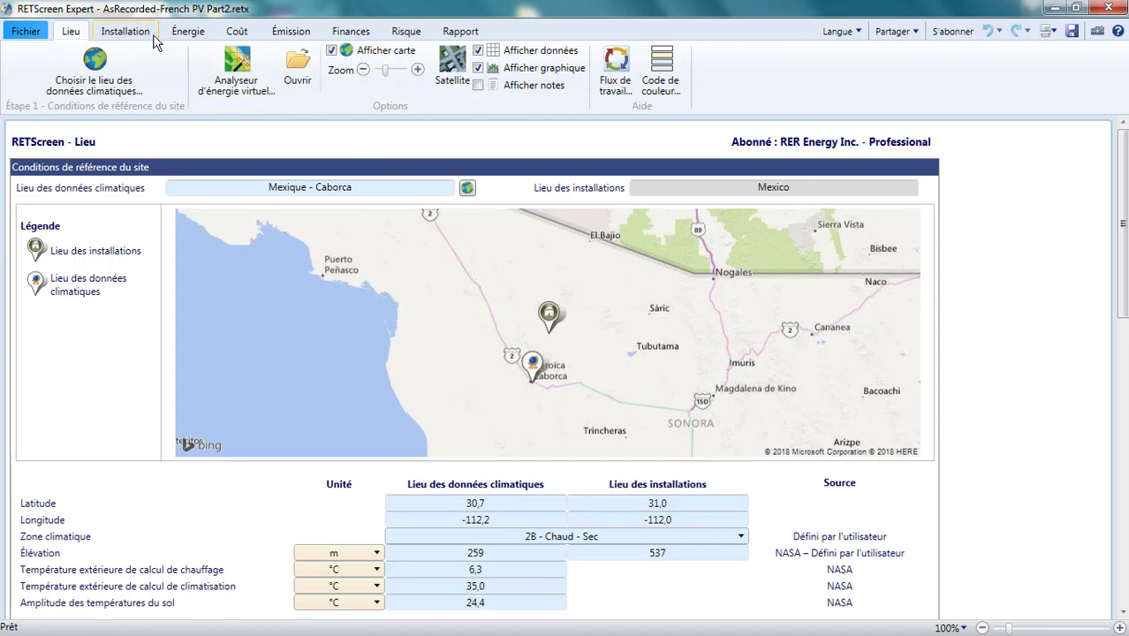
# Step: Set the photovoltaic system's Inclinaison to 25° in the energy model
pyautogui.click(183, 32)
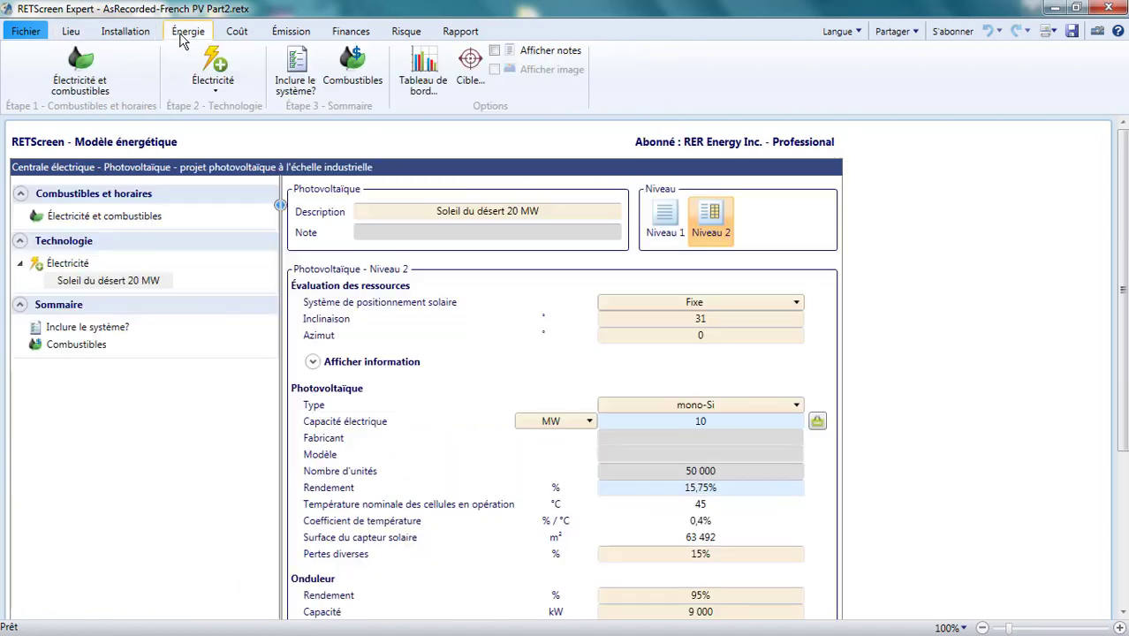
pyautogui.click(716, 320)
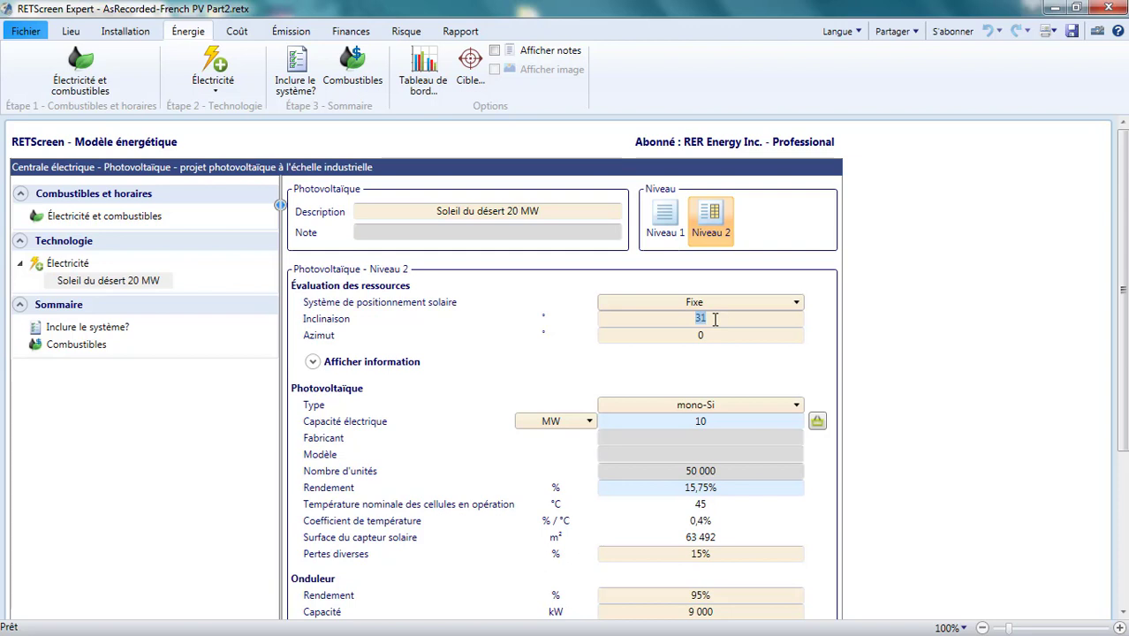
pyautogui.write('25')
pyautogui.press('Tab')
# Step: Consult the help topic on Azimut and its example for solar collectors, and close the help window
pyautogui.click(319, 338)
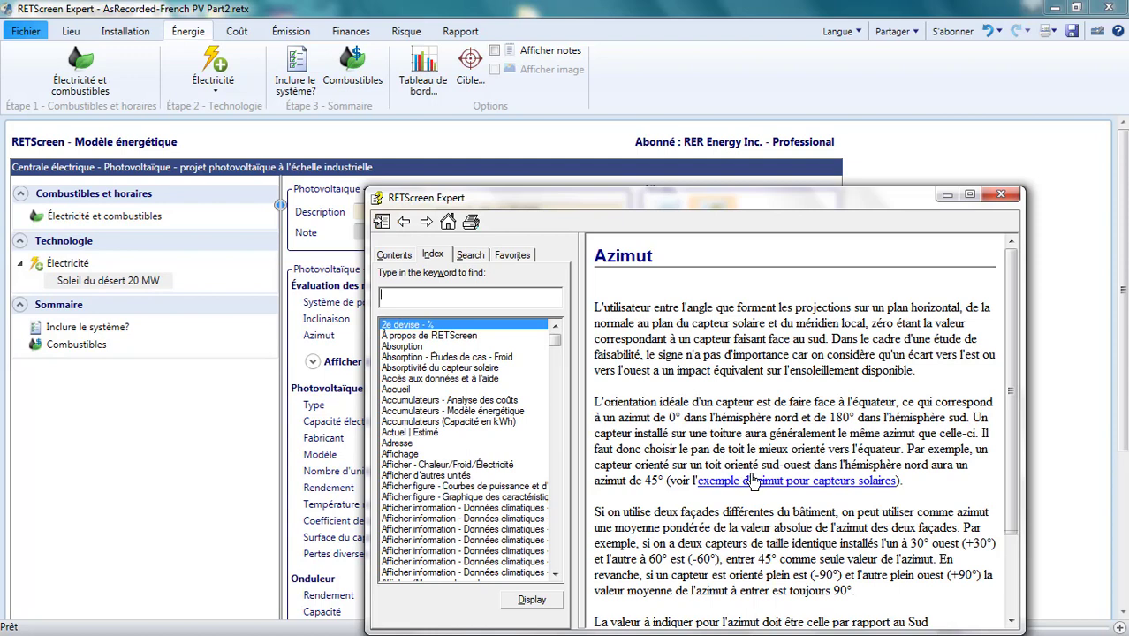
pyautogui.click(732, 481)
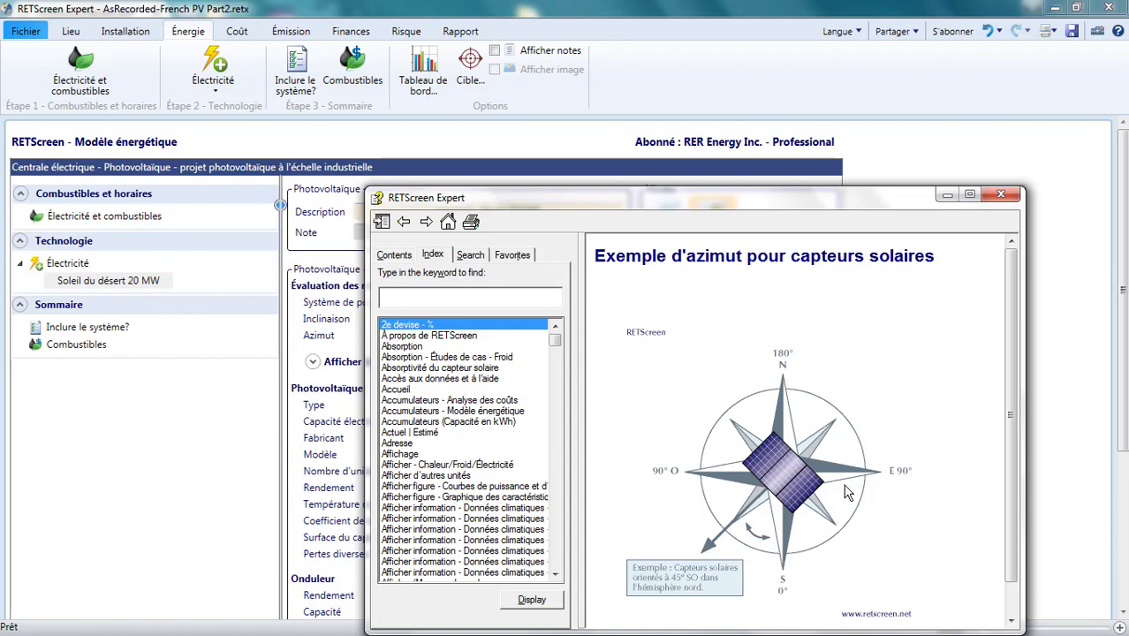
pyautogui.click(1000, 196)
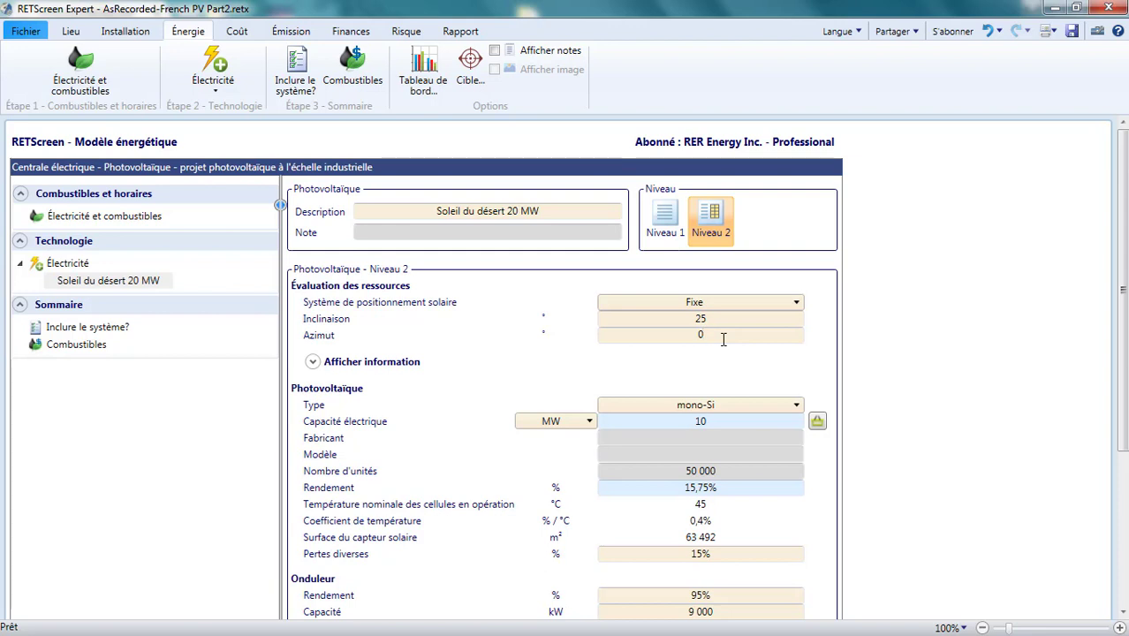
# Step: Show the monthly solar radiation information and compare its horizontal values with the climate data on the location page
pyautogui.click(313, 364)
pyautogui.scroll(-1, 309, 367)
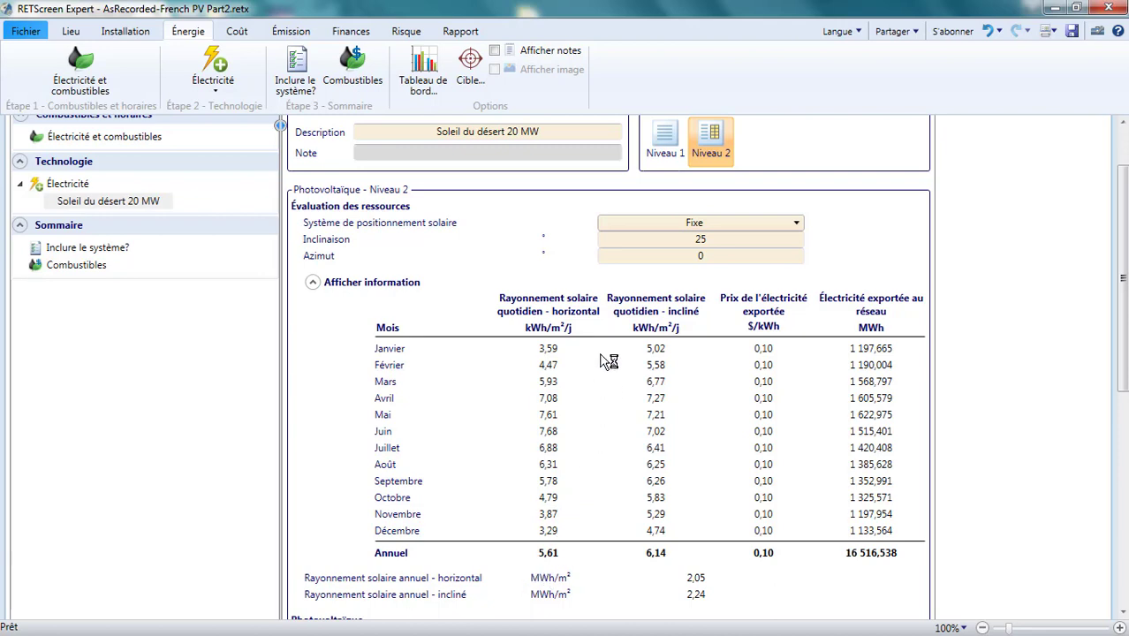
pyautogui.click(76, 29)
pyautogui.scroll(-6, 406, 270)
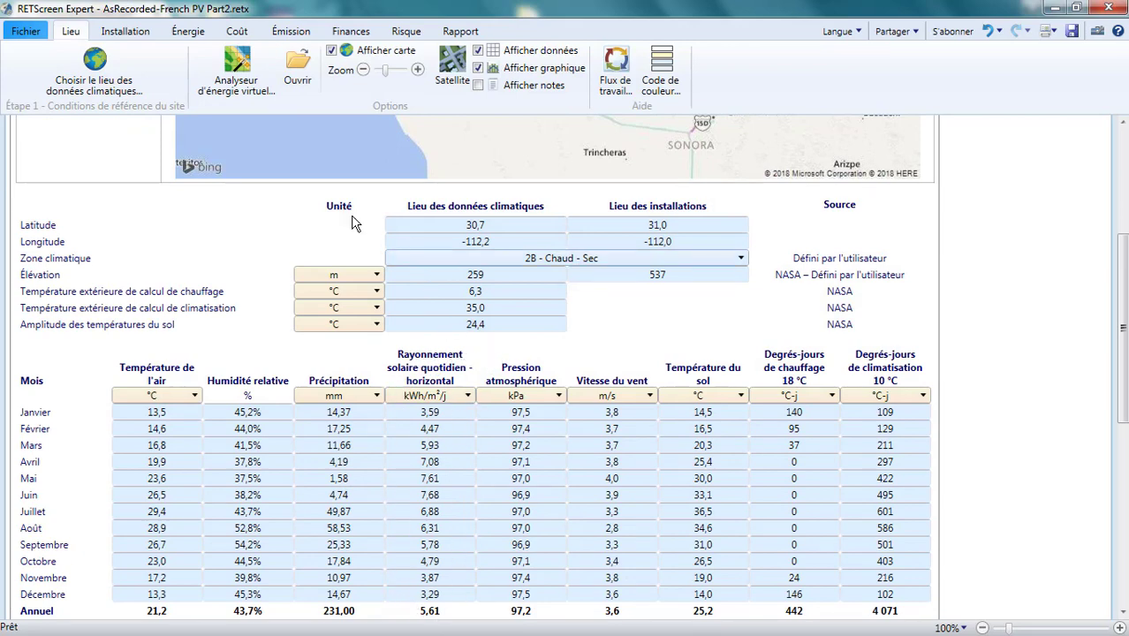
pyautogui.click(188, 31)
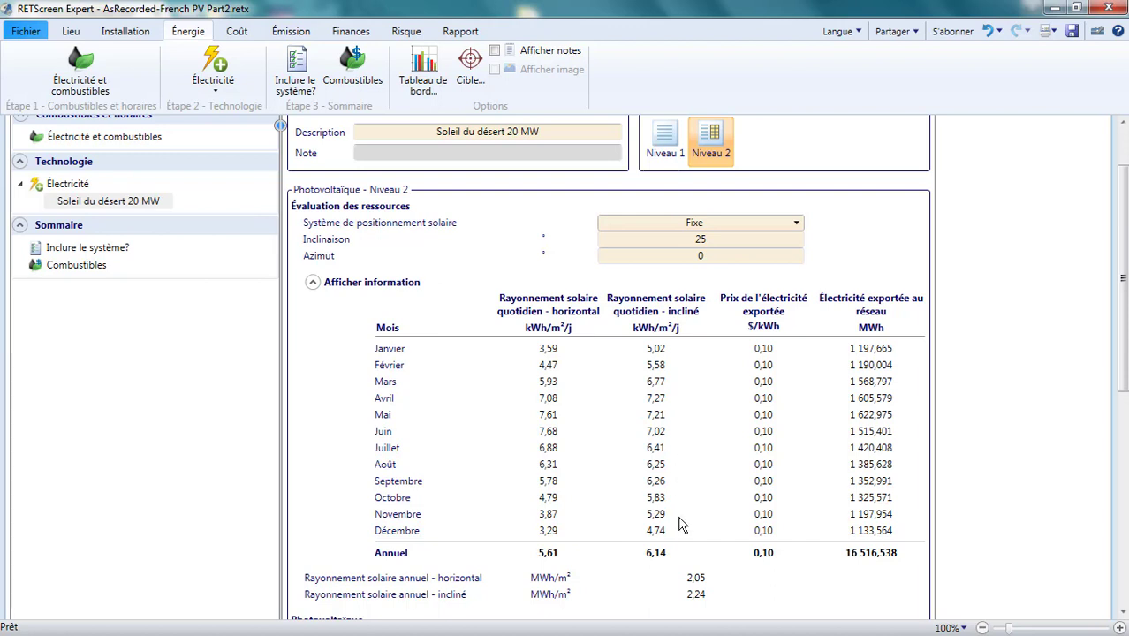
# Step: Compare the annual horizontal and tilted daily solar radiation for the current tilt angle
pyautogui.click(716, 241)
pyautogui.click(674, 553)
pyautogui.click(562, 554)
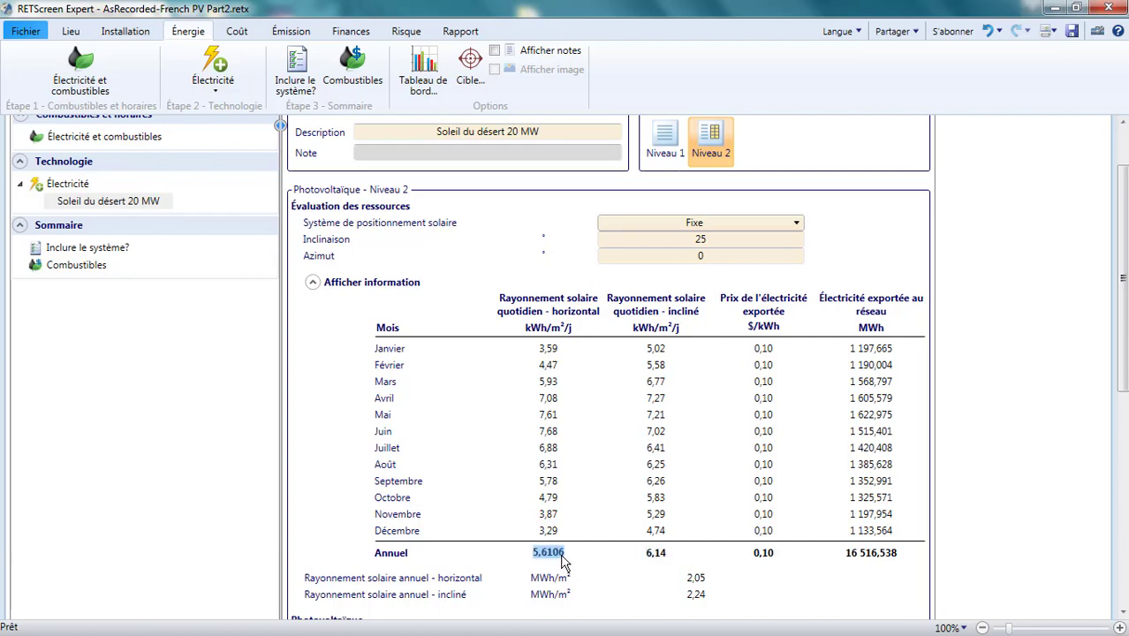
pyautogui.click(676, 554)
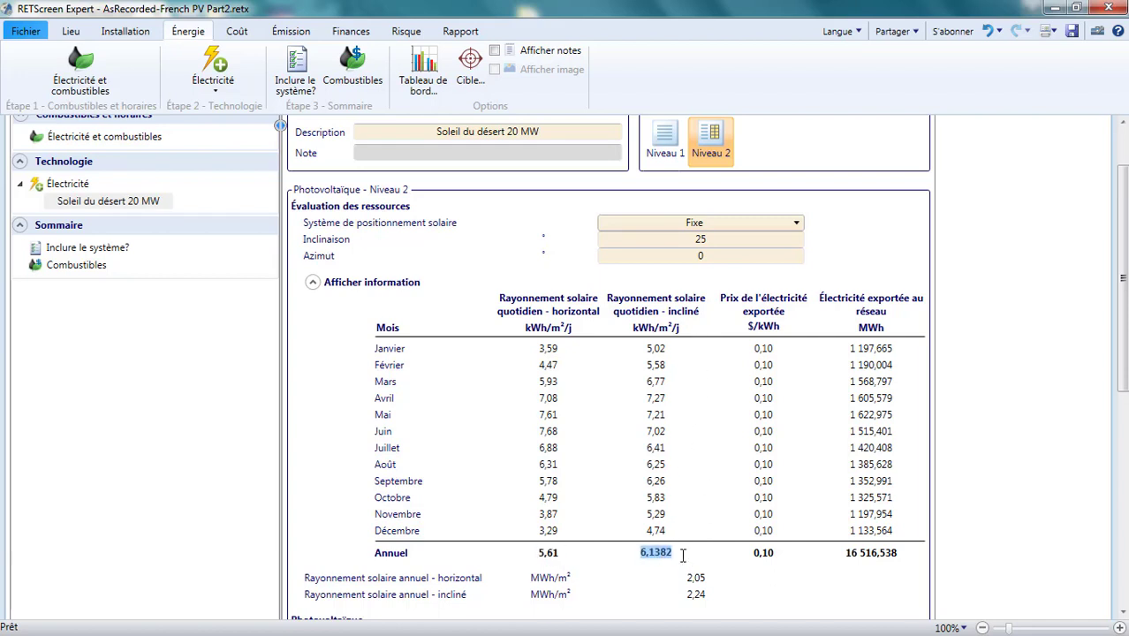
pyautogui.click(568, 556)
pyautogui.click(683, 555)
# Step: Open the e-Manuel d'ingénierie from the program's help resources
pyautogui.click(26, 32)
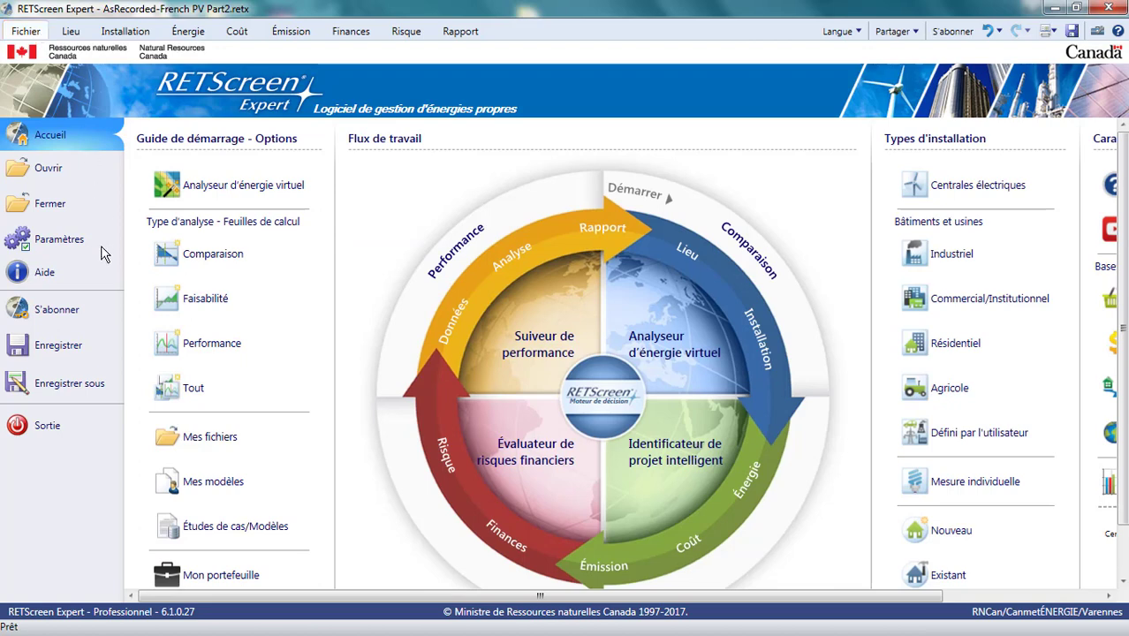
pyautogui.click(44, 283)
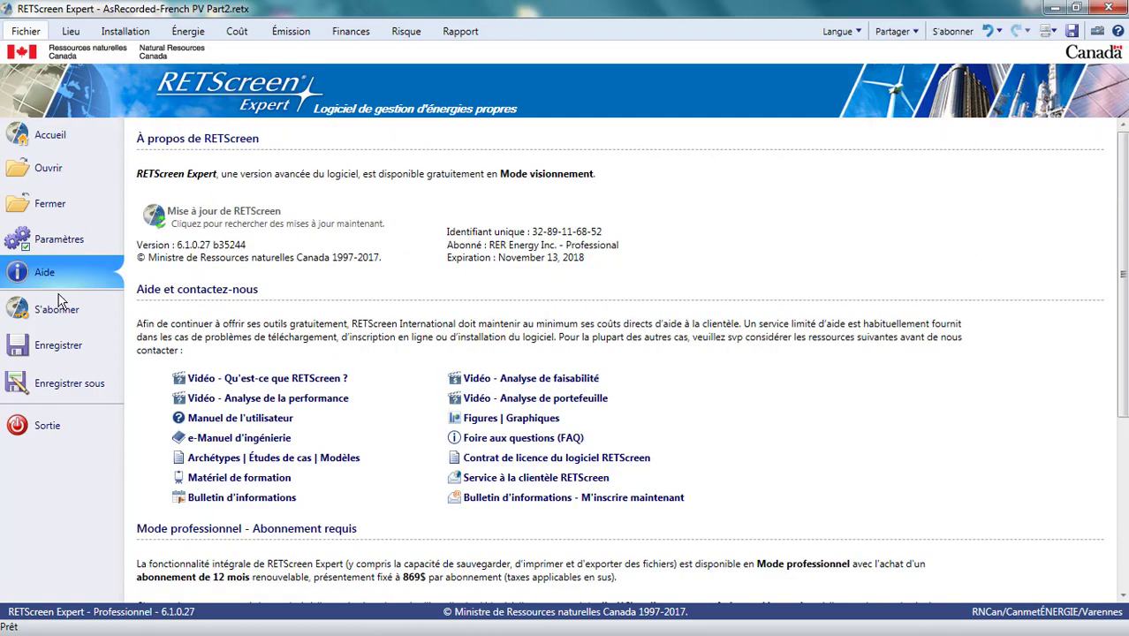
pyautogui.click(223, 439)
pyautogui.click(215, 219)
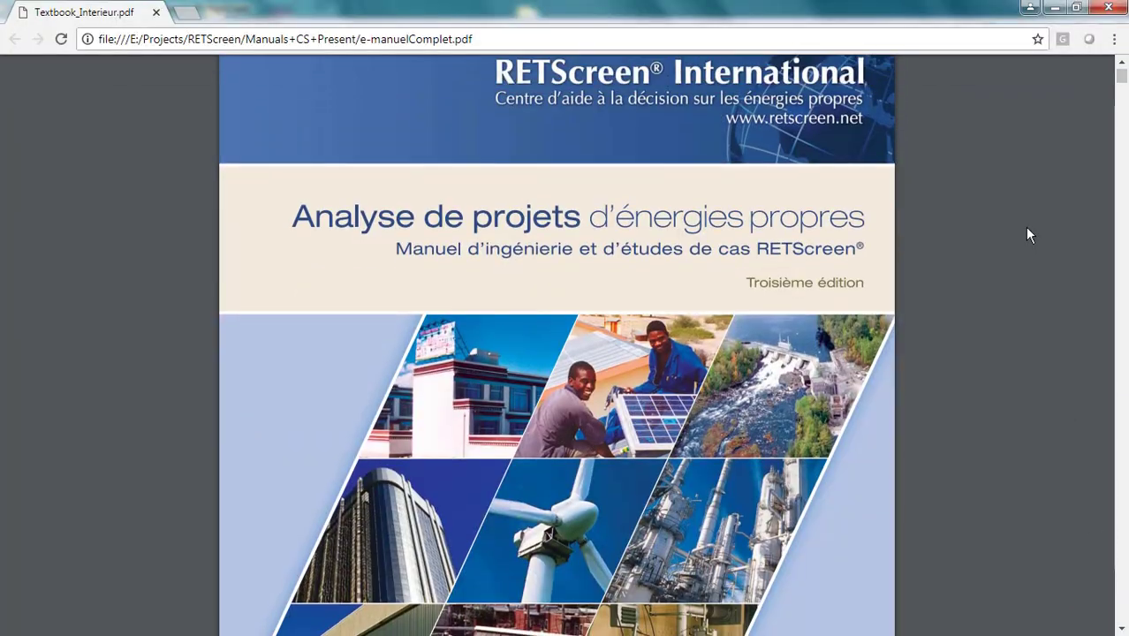
# Step: Find the photovoltaic installation chapter in the engineering manual, review its table of contents, and return to RETScreen Expert
pyautogui.scroll(-20, 1025, 232)
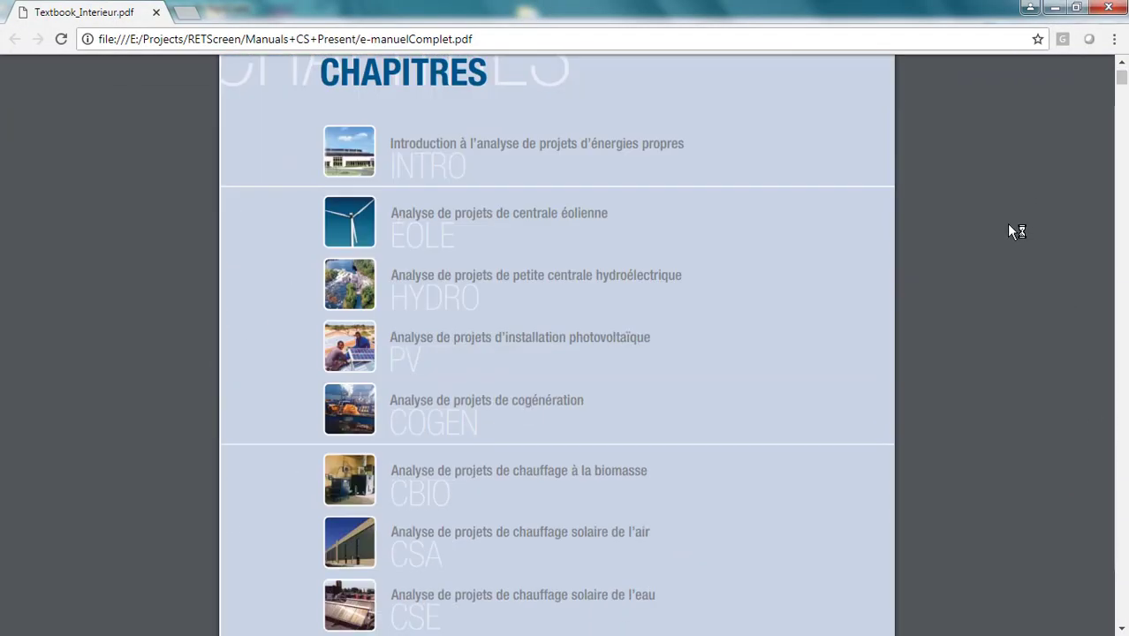
pyautogui.moveTo(1121, 78); pyautogui.dragTo(1121, 277)
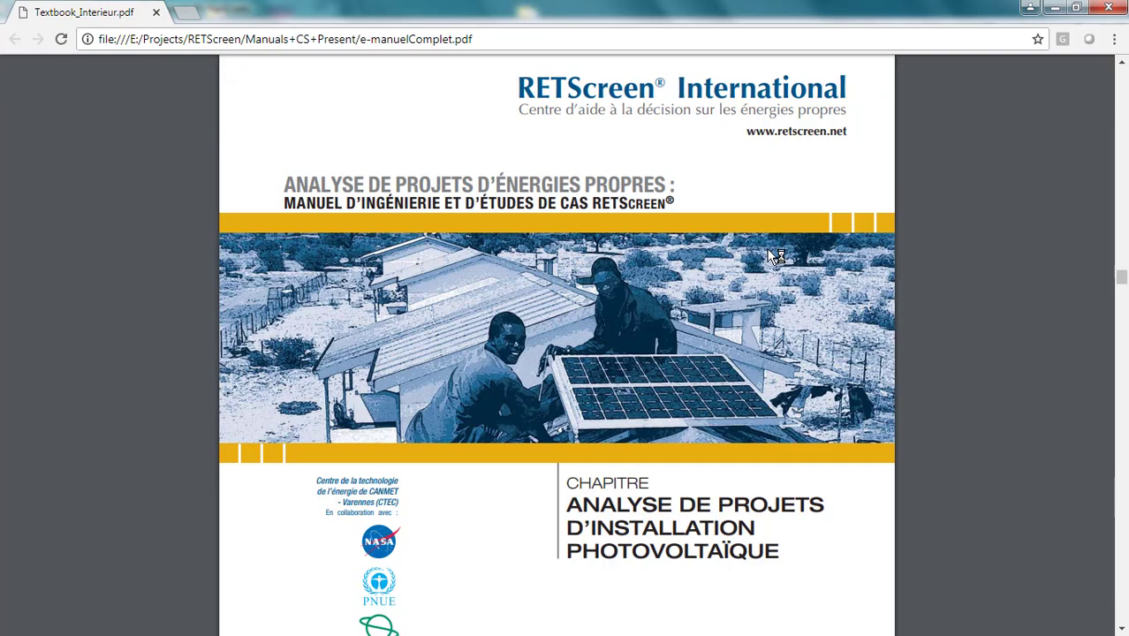
pyautogui.scroll(-20, 771, 257)
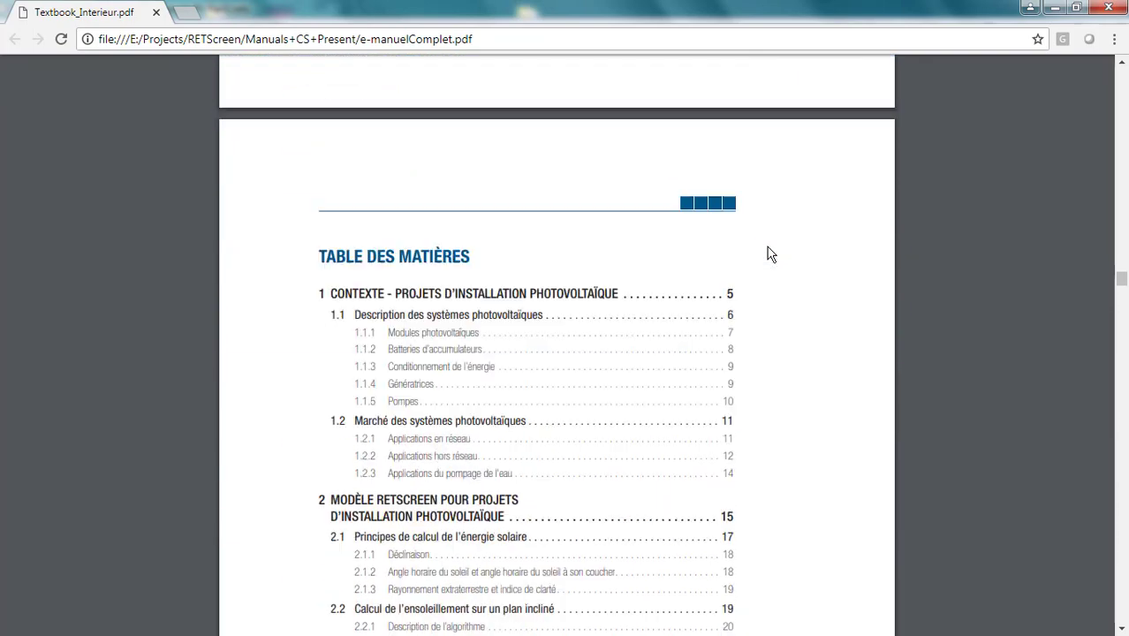
pyautogui.scroll(-5, 767, 255)
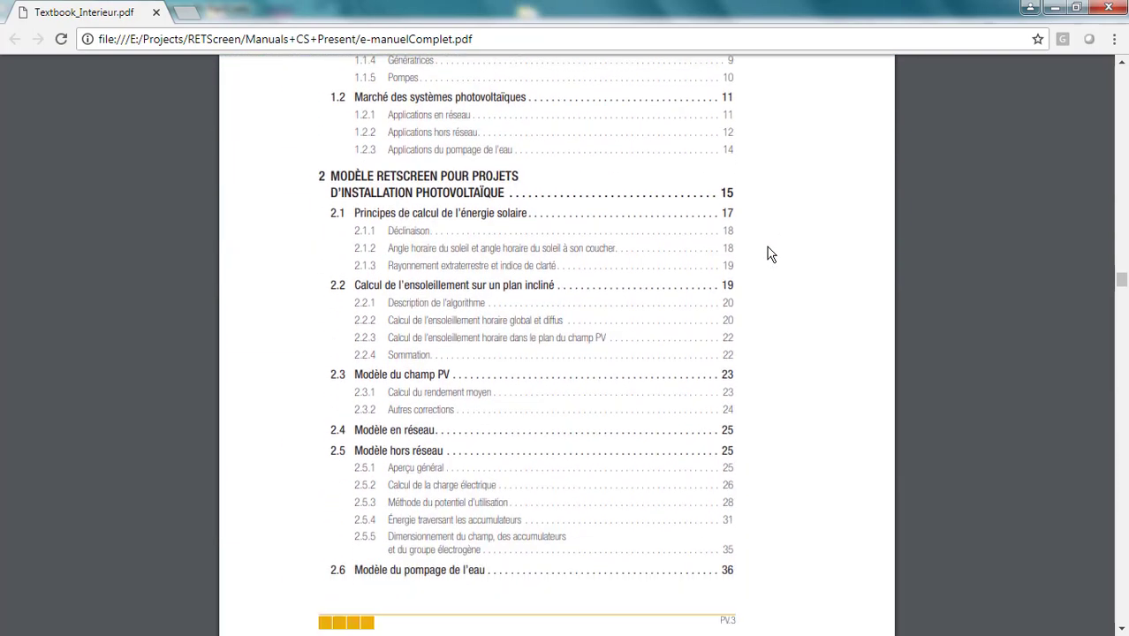
pyautogui.scroll(-5, 762, 251)
pyautogui.middleClick(757, 244)
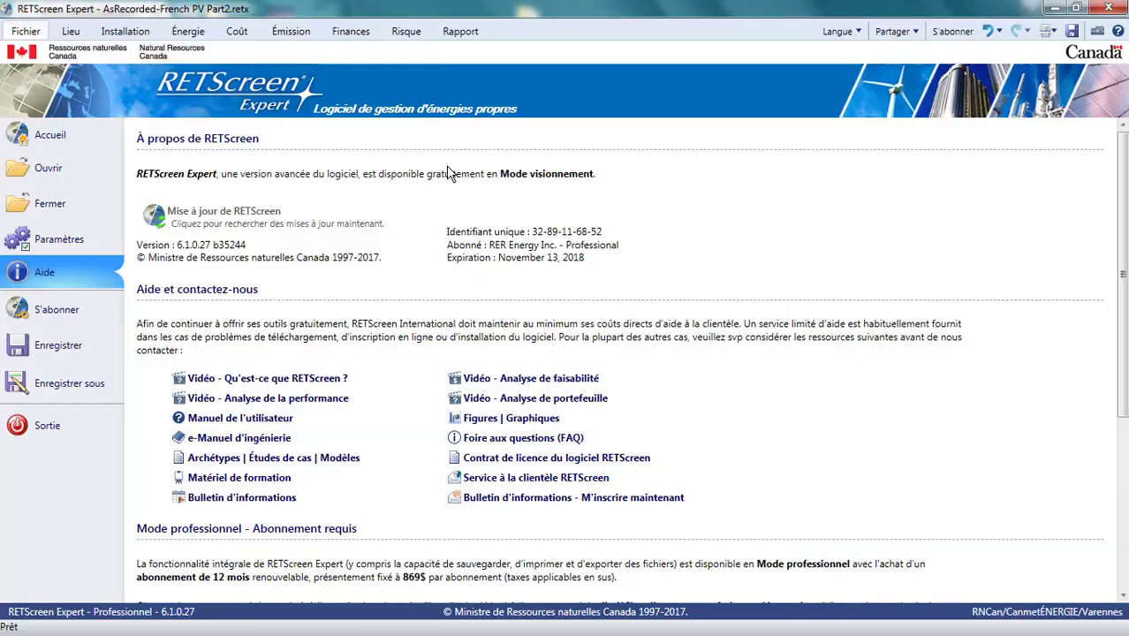
# Step: Return to the energy model and set the photovoltaic Type to poly-Si
pyautogui.click(60, 141)
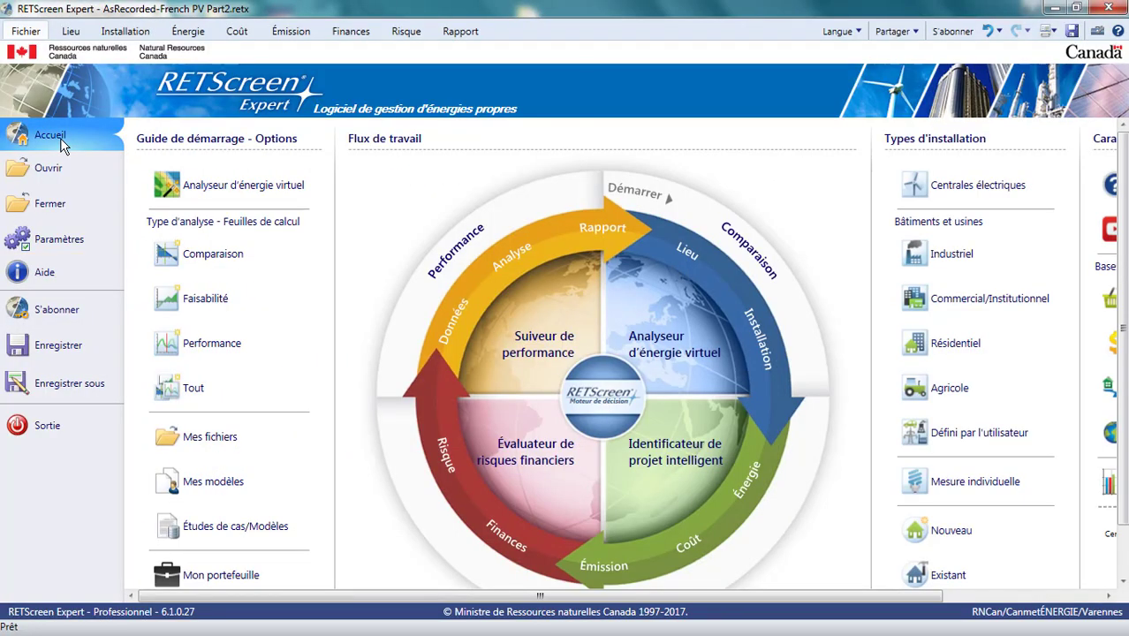
pyautogui.click(185, 33)
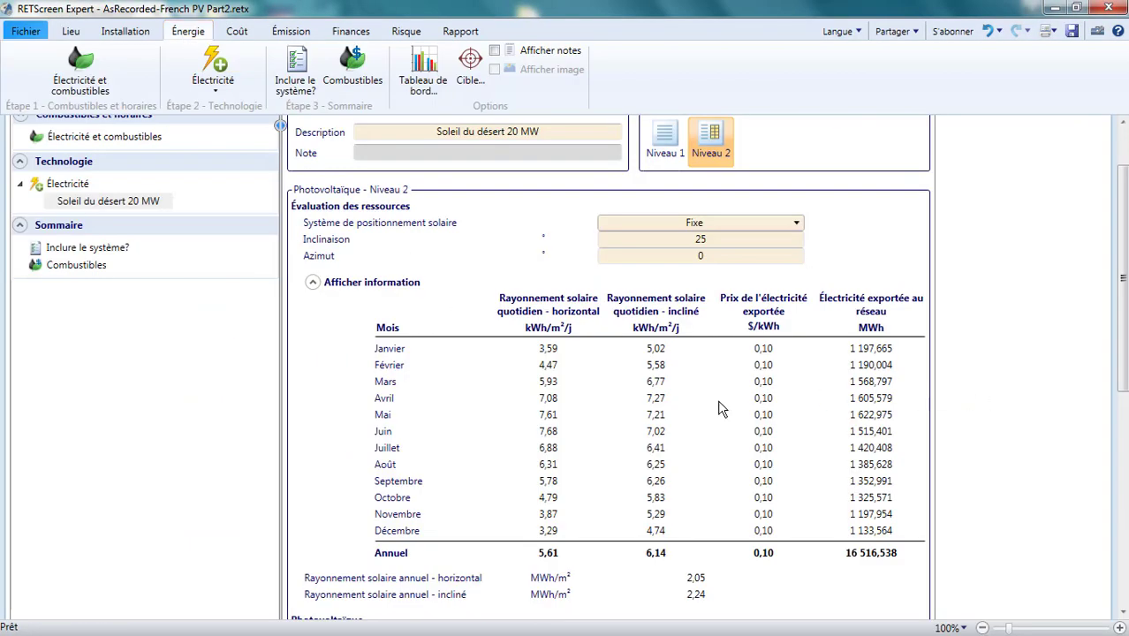
pyautogui.scroll(-2, 696, 539)
pyautogui.scroll(-1, 685, 556)
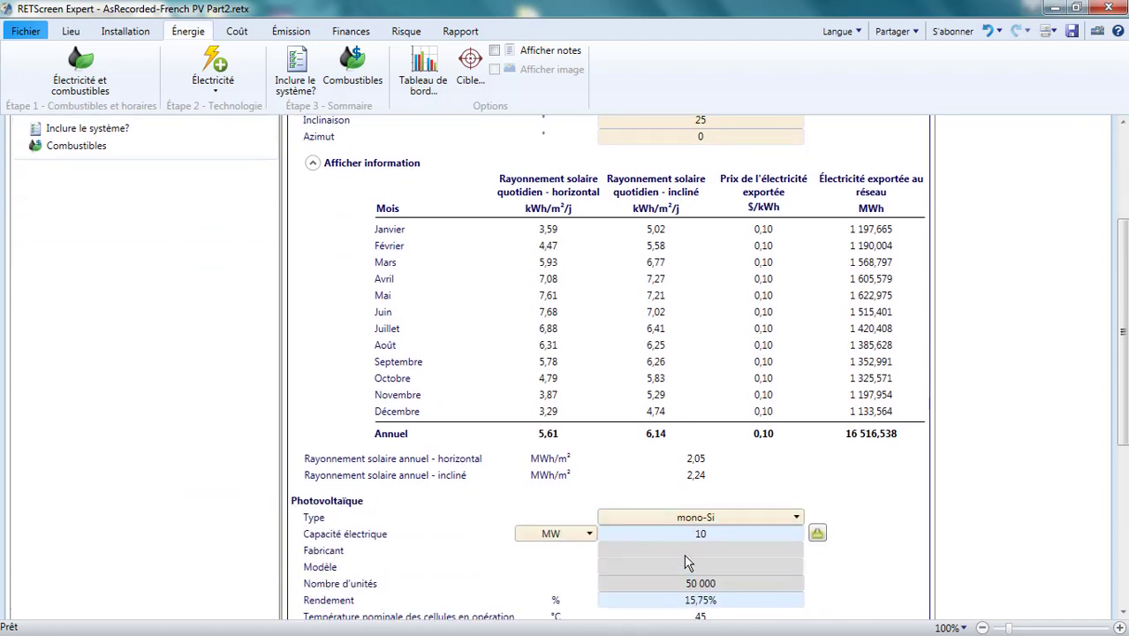
pyautogui.scroll(-3, 686, 554)
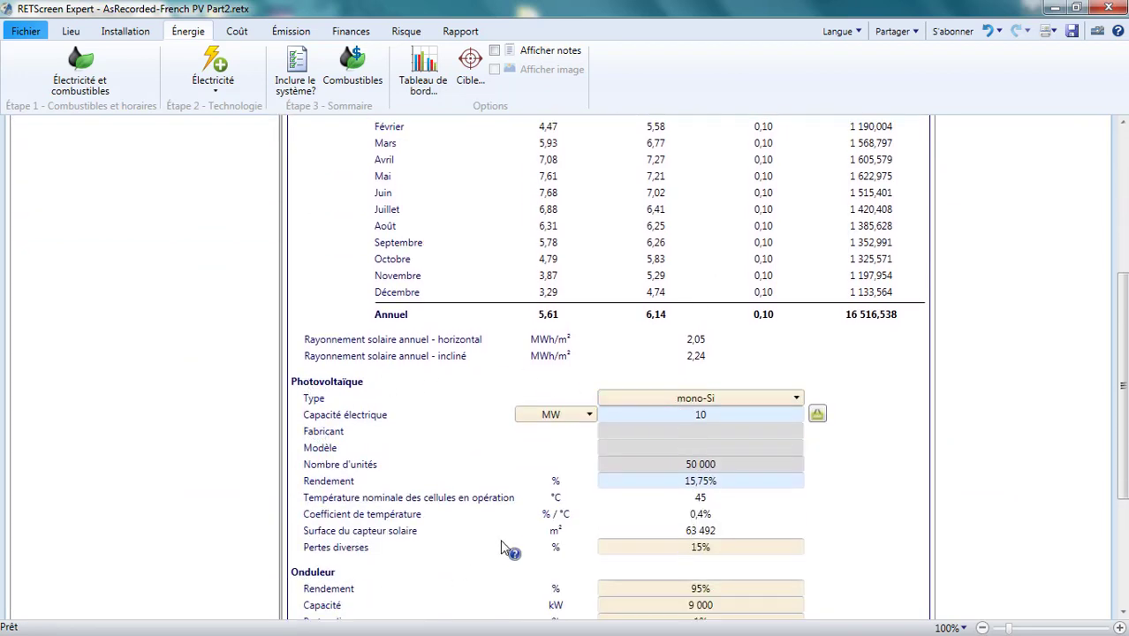
pyautogui.scroll(-3, 768, 540)
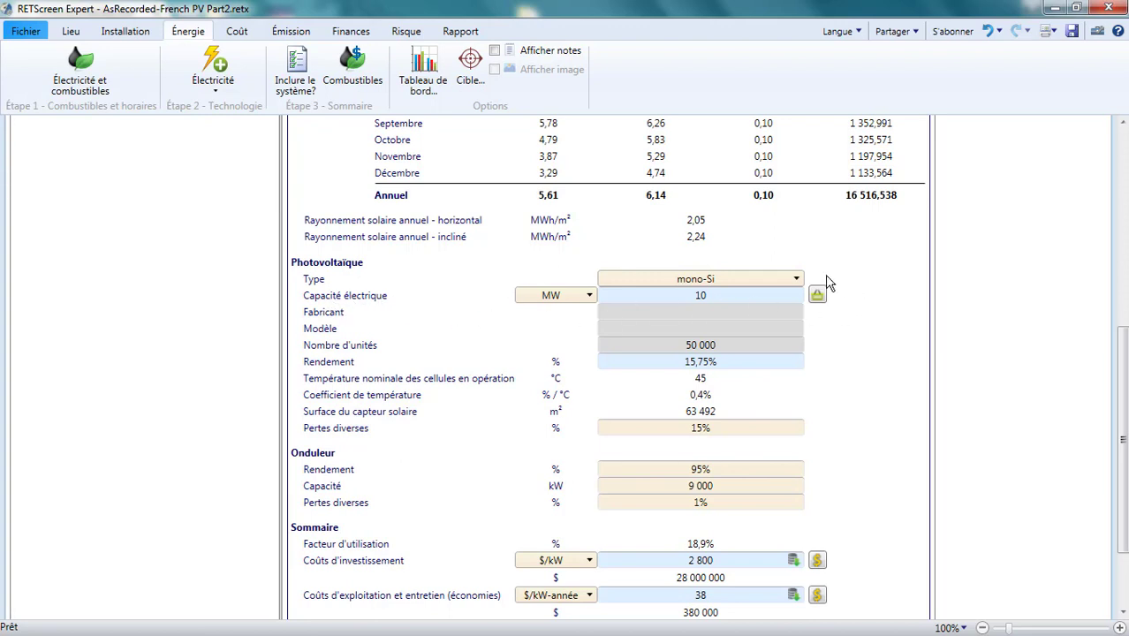
pyautogui.click(797, 279)
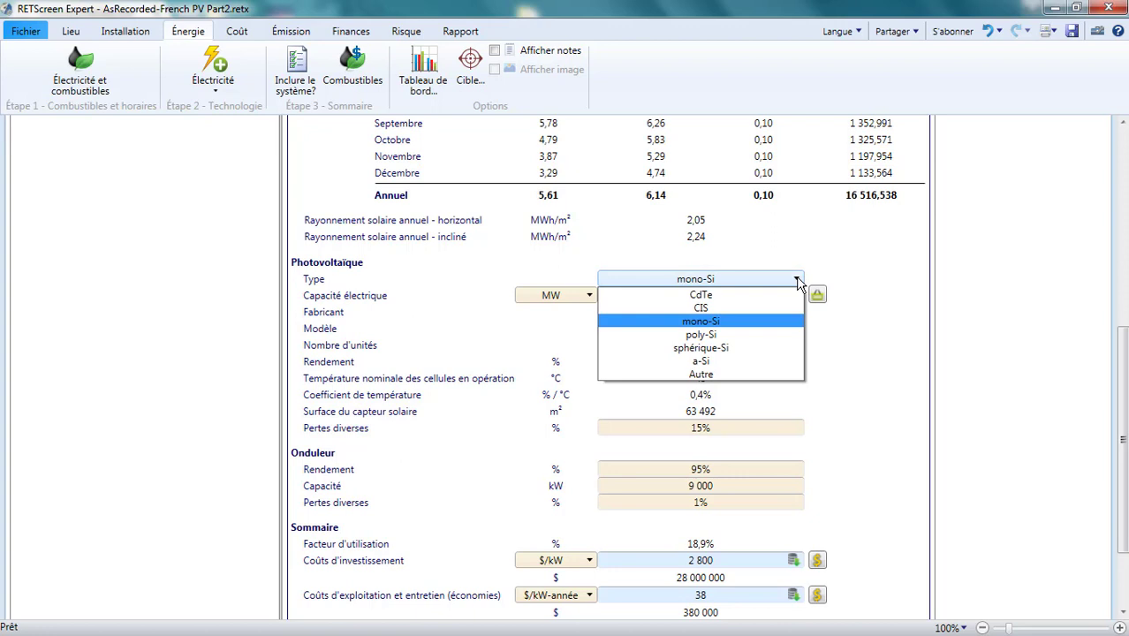
pyautogui.click(718, 334)
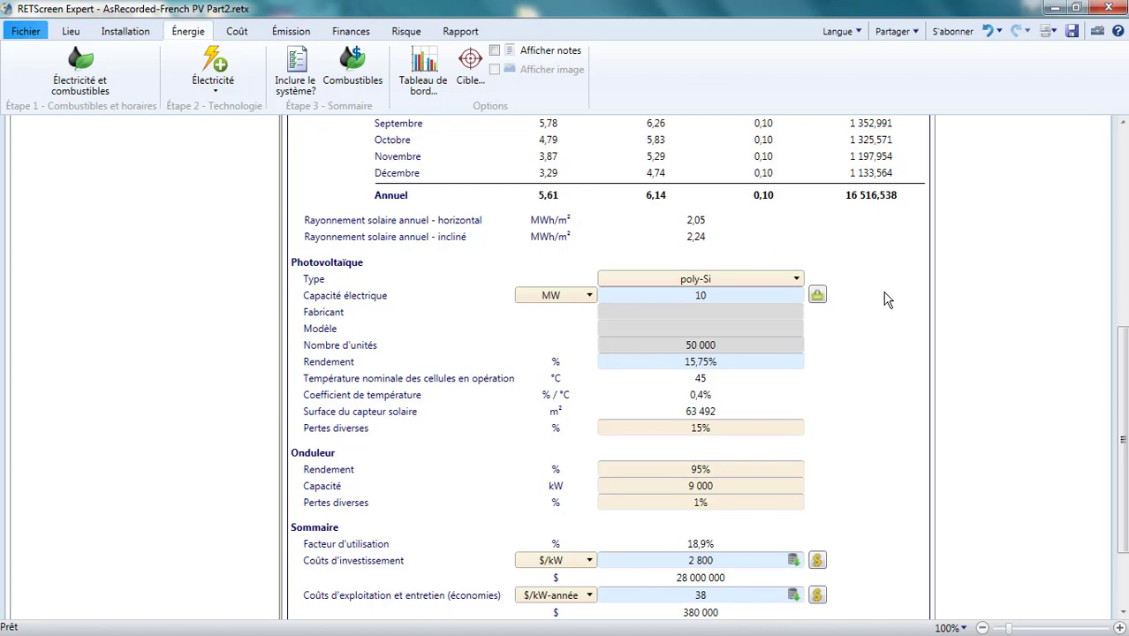
# Step: Open the product database for the photovoltaic capacity and select Canadian Solar as the manufacturer
pyautogui.click(733, 295)
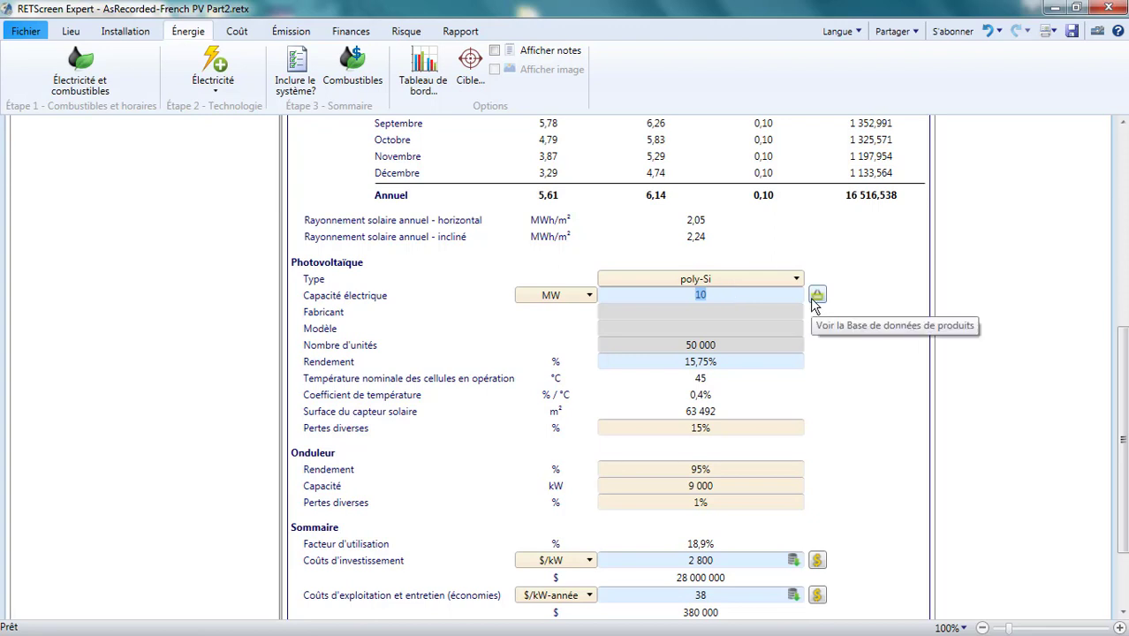
pyautogui.click(812, 299)
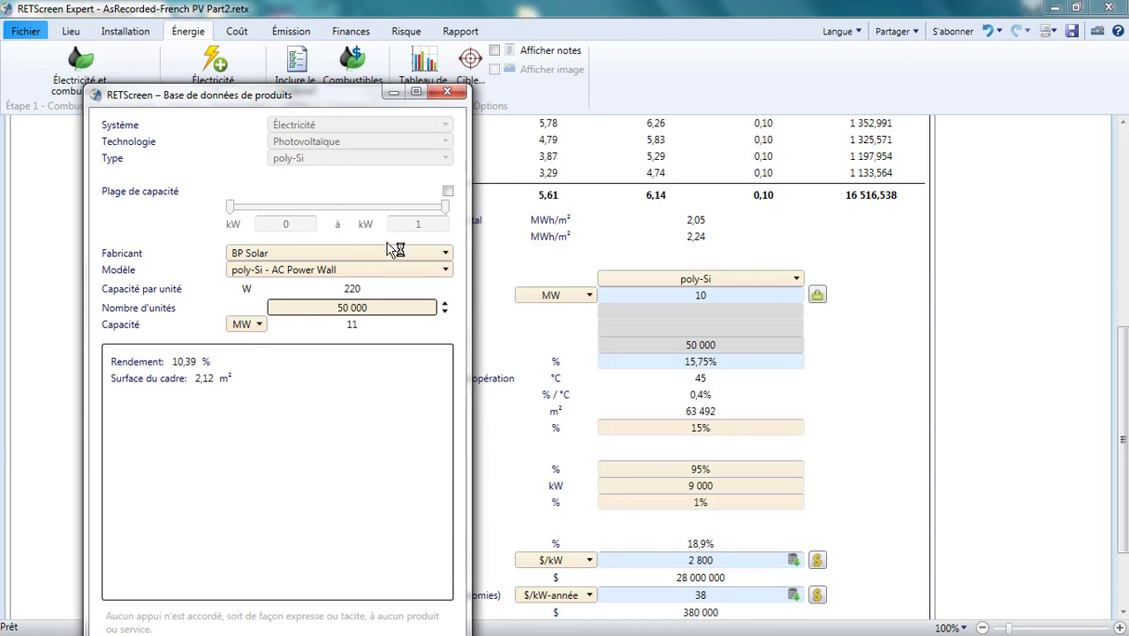
pyautogui.click(440, 255)
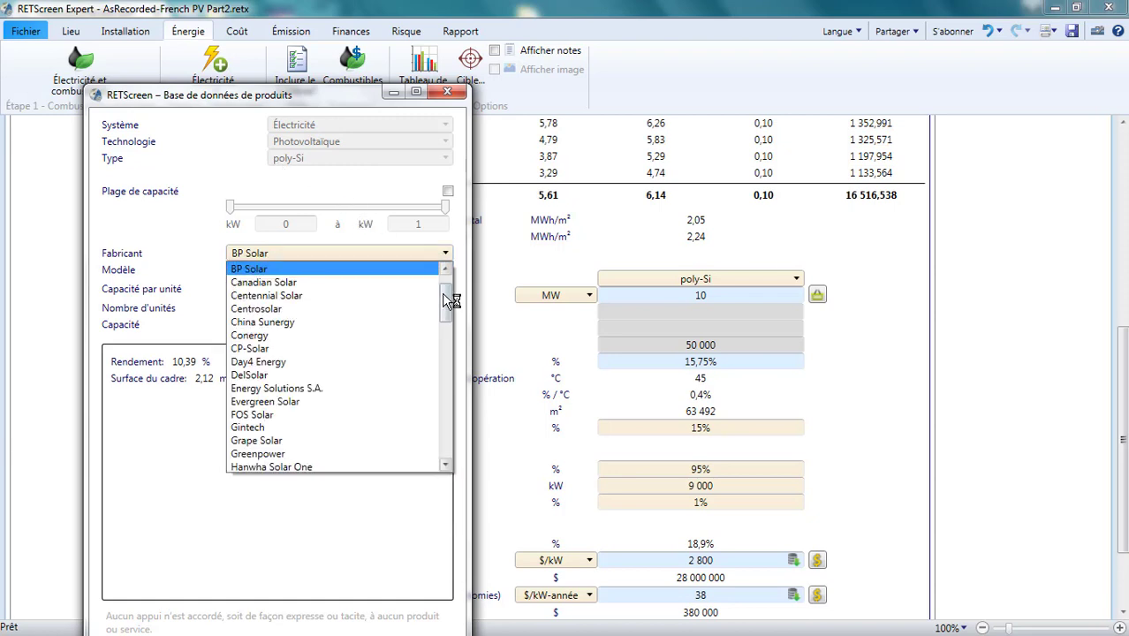
pyautogui.scroll(1, 446, 314)
pyautogui.scroll(-20, 437, 397)
pyautogui.moveTo(432, 440); pyautogui.dragTo(409, 289)
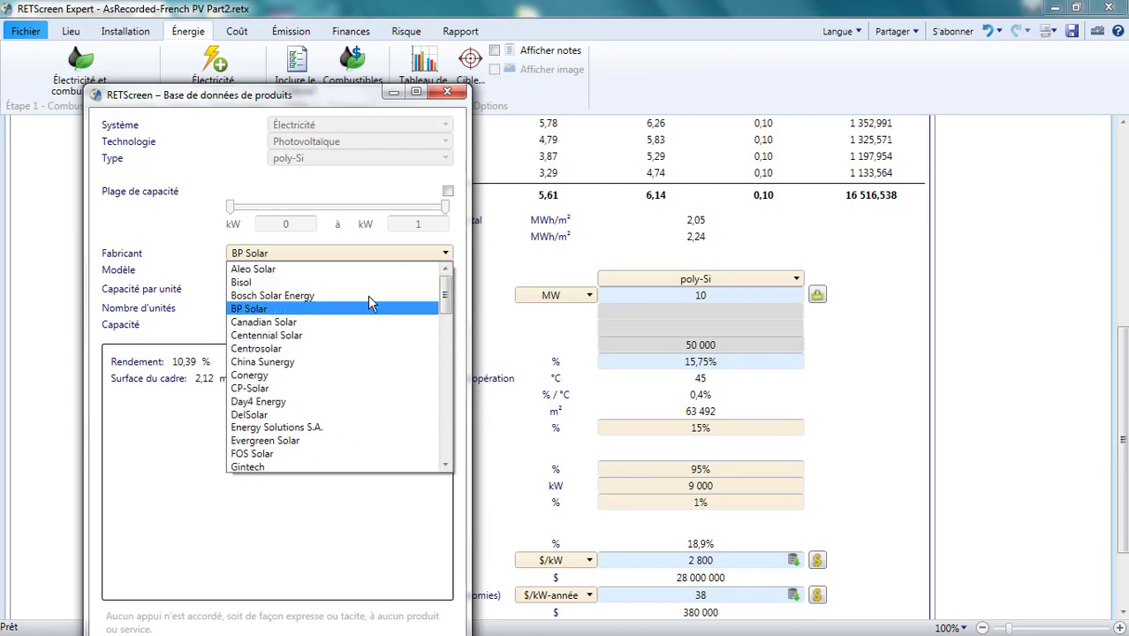
pyautogui.click(379, 322)
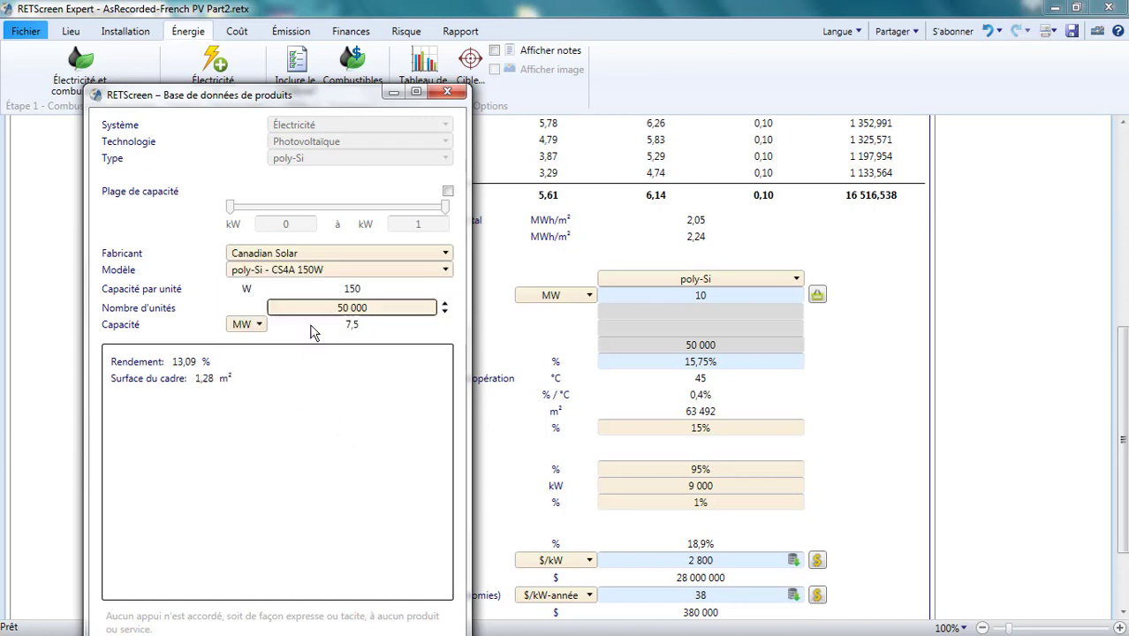
# Step: Choose the model poly-Si - CS6X-310P - MaxPower and set the number of units to 64 516
pyautogui.click(417, 270)
pyautogui.scroll(-10, 456, 481)
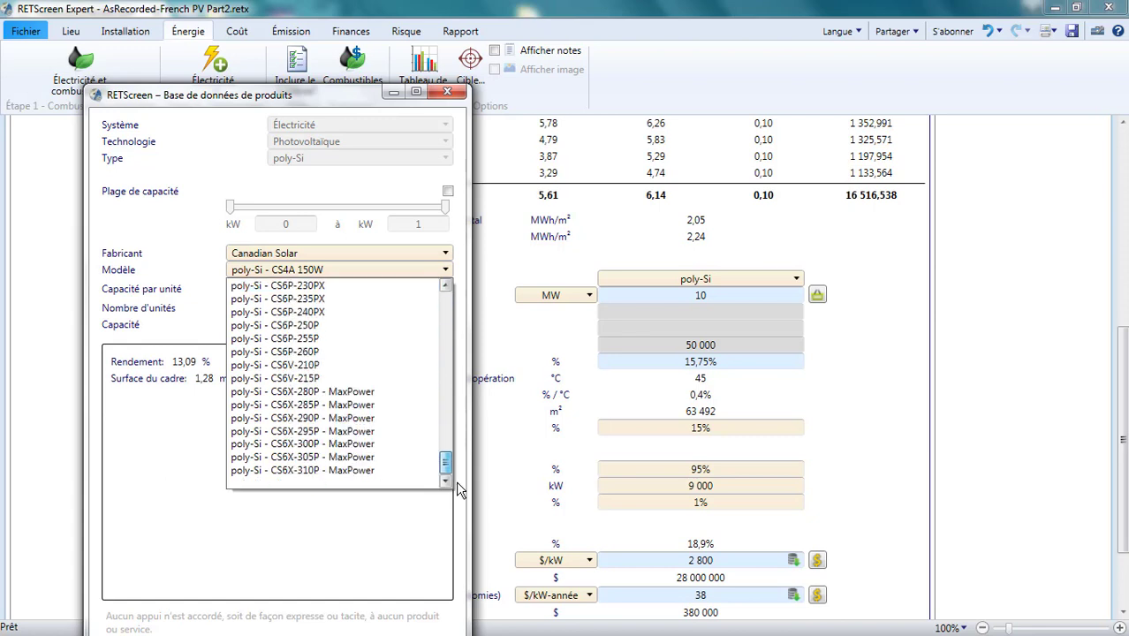
pyautogui.click(380, 474)
pyautogui.click(371, 307)
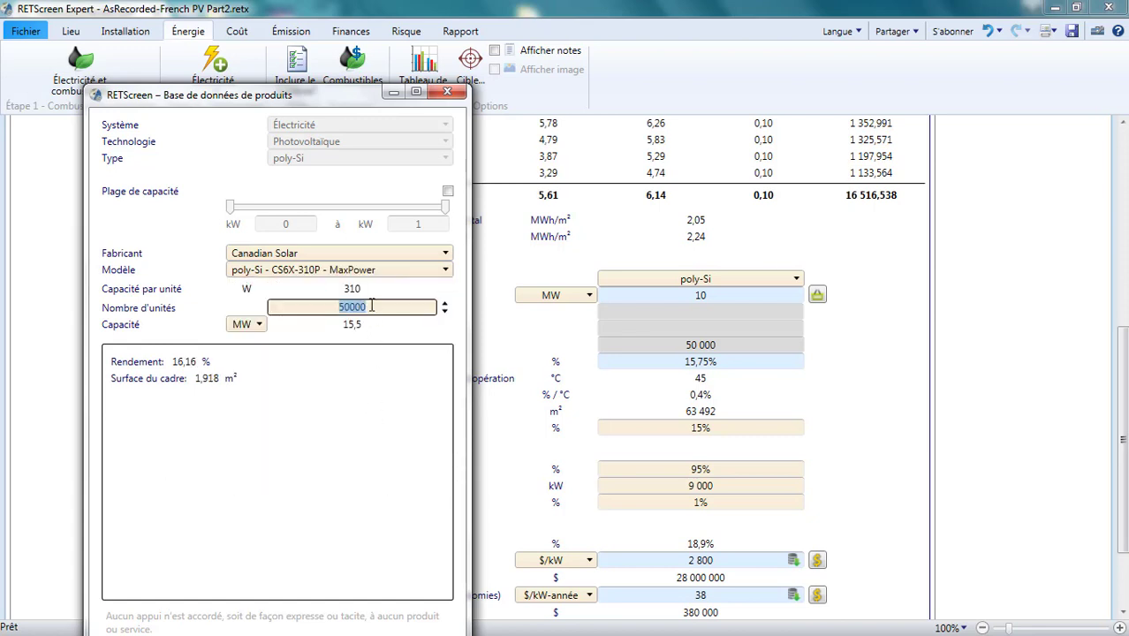
pyautogui.write('64516')
pyautogui.click(355, 363)
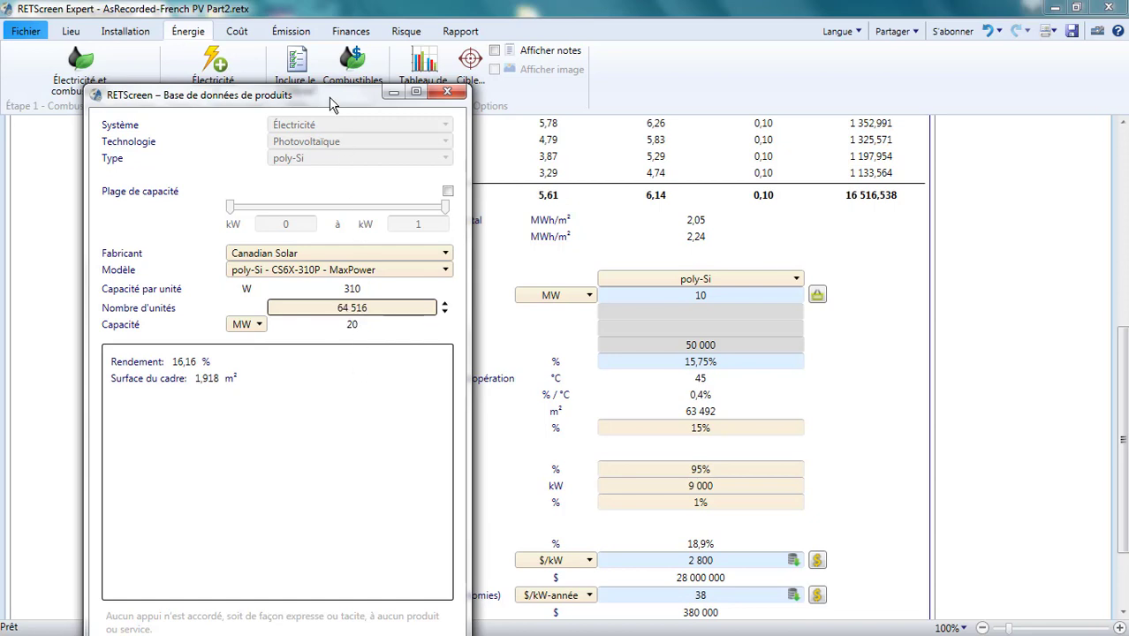
# Step: Check the selected module's efficiency and transfer the product data into the energy model
pyautogui.moveTo(332, 101); pyautogui.dragTo(337, 58)
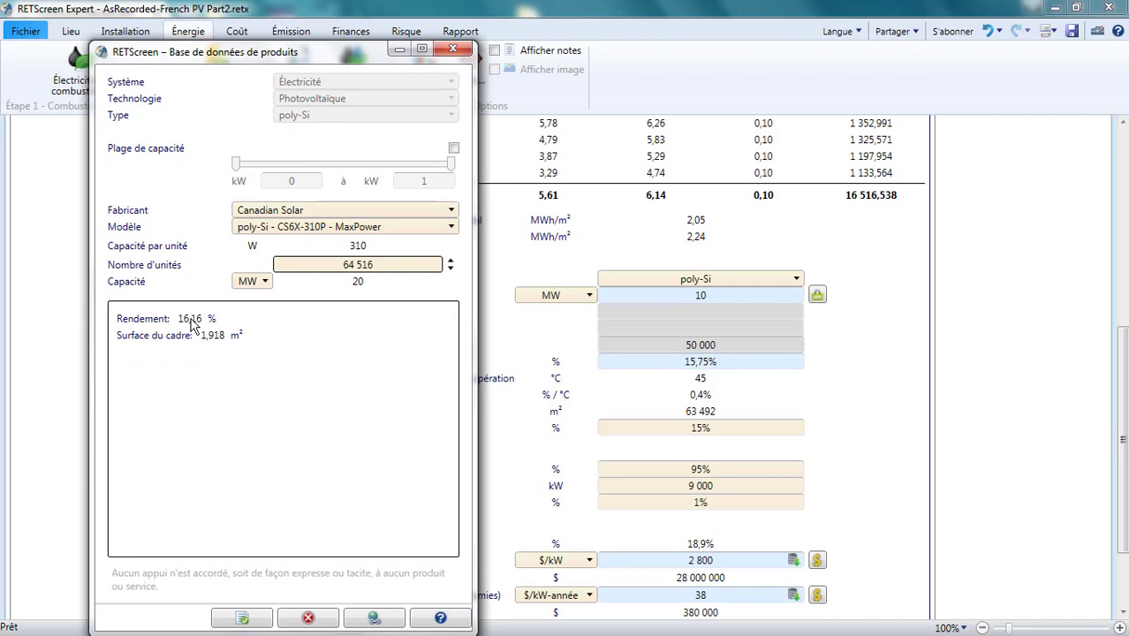
pyautogui.doubleClick(194, 319)
pyautogui.click(243, 619)
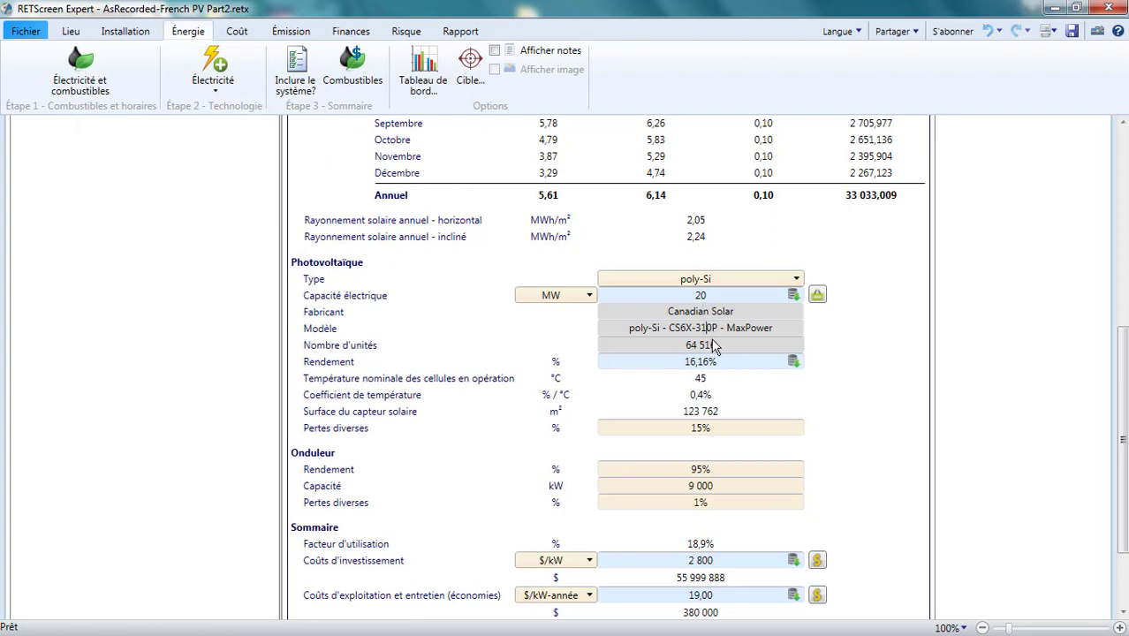
# Step: Check the transferred number of units and set the Capacité électrique to exactly 20 MW
pyautogui.doubleClick(713, 346)
pyautogui.click(838, 359)
pyautogui.doubleClick(732, 293)
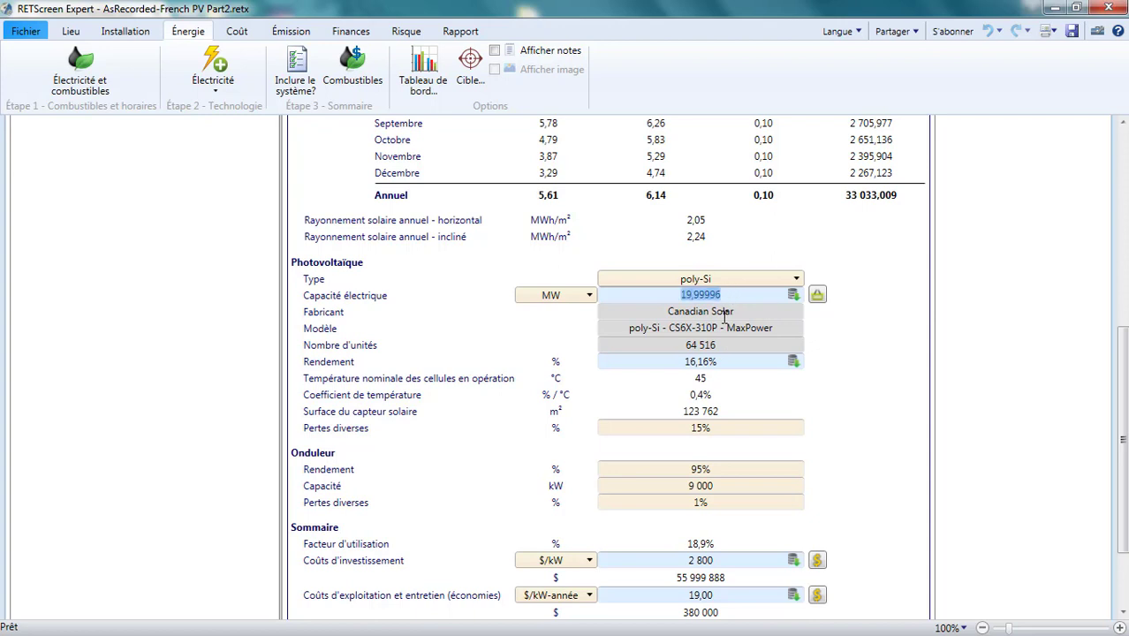
pyautogui.write('20')
pyautogui.click(846, 354)
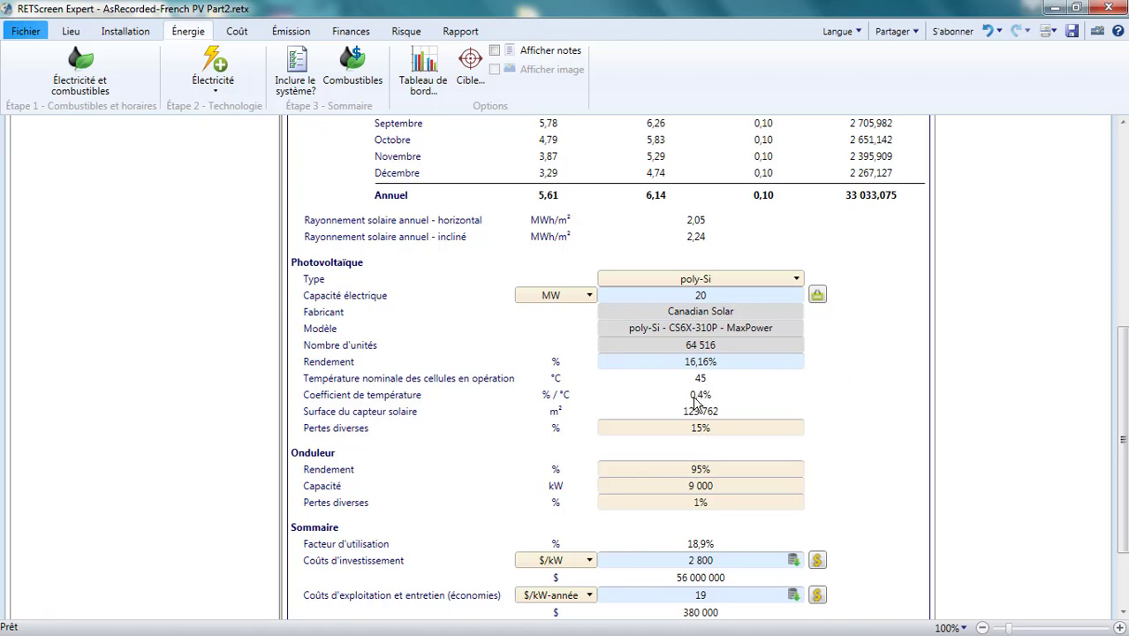
# Step: Check the photovoltaic Type and the unrounded value of the Surface du capteur solaire
pyautogui.click(775, 279)
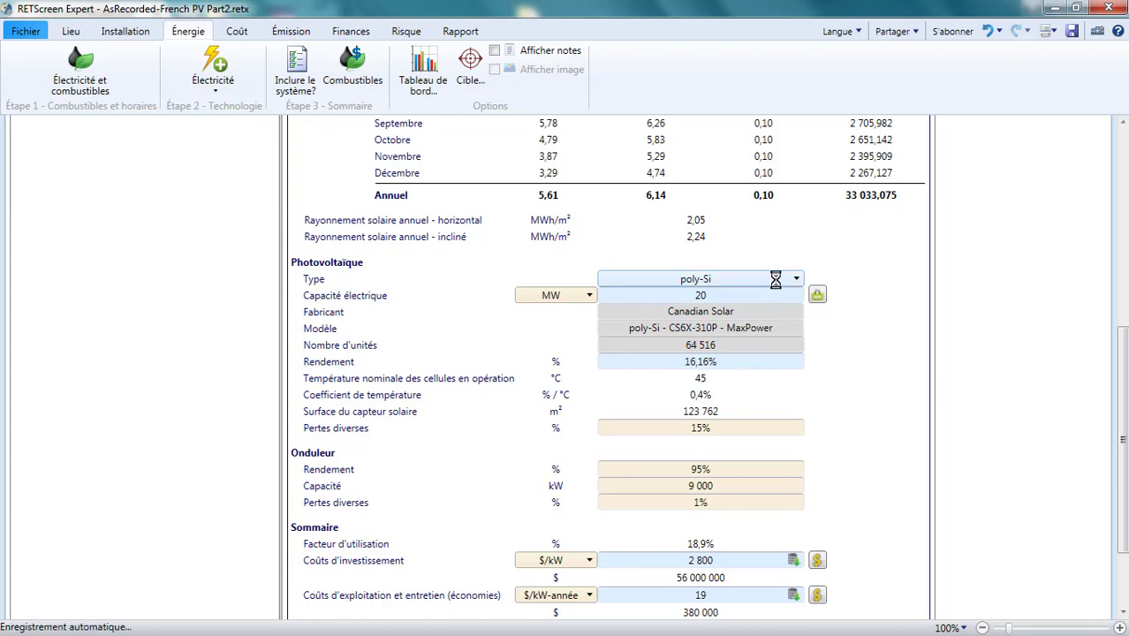
pyautogui.click(775, 281)
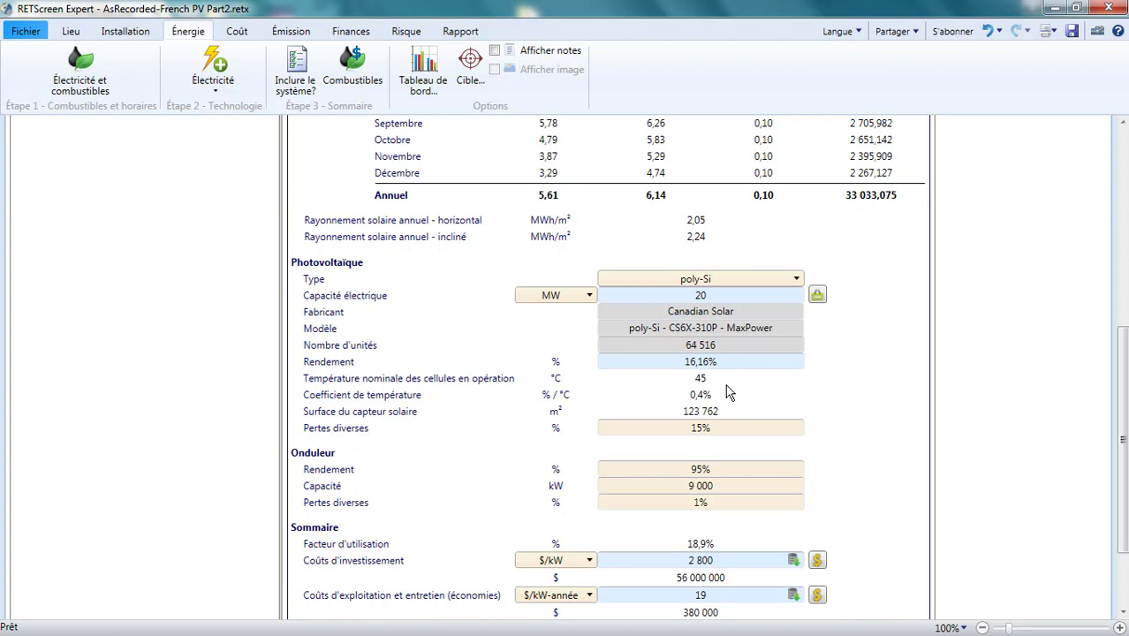
pyautogui.click(732, 410)
pyautogui.doubleClick(731, 409)
pyautogui.click(732, 409)
# Step: Consult the help topic on the photovoltaic Pertes diverses, highlight its examples of losses, and close the help window
pyautogui.click(353, 431)
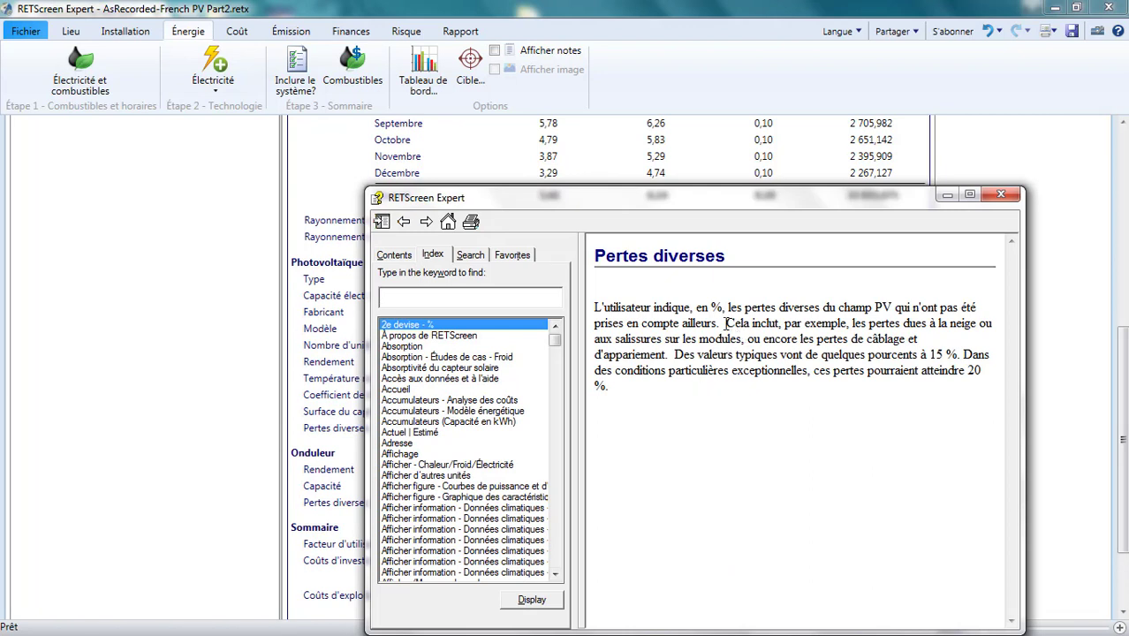
pyautogui.moveTo(725, 324); pyautogui.dragTo(674, 353)
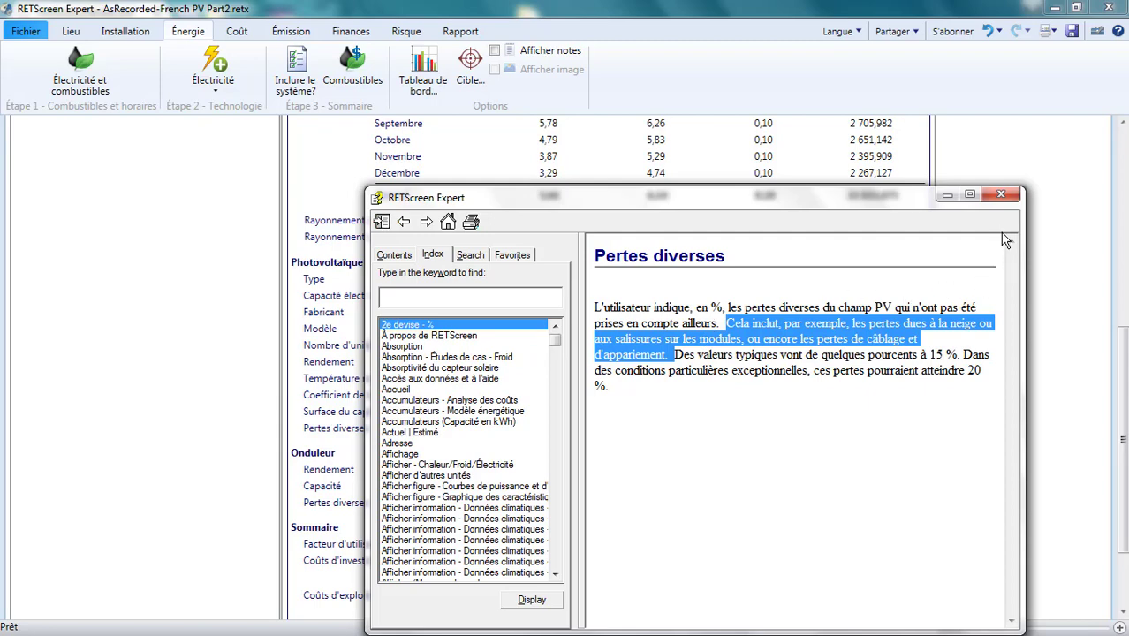
pyautogui.click(1000, 195)
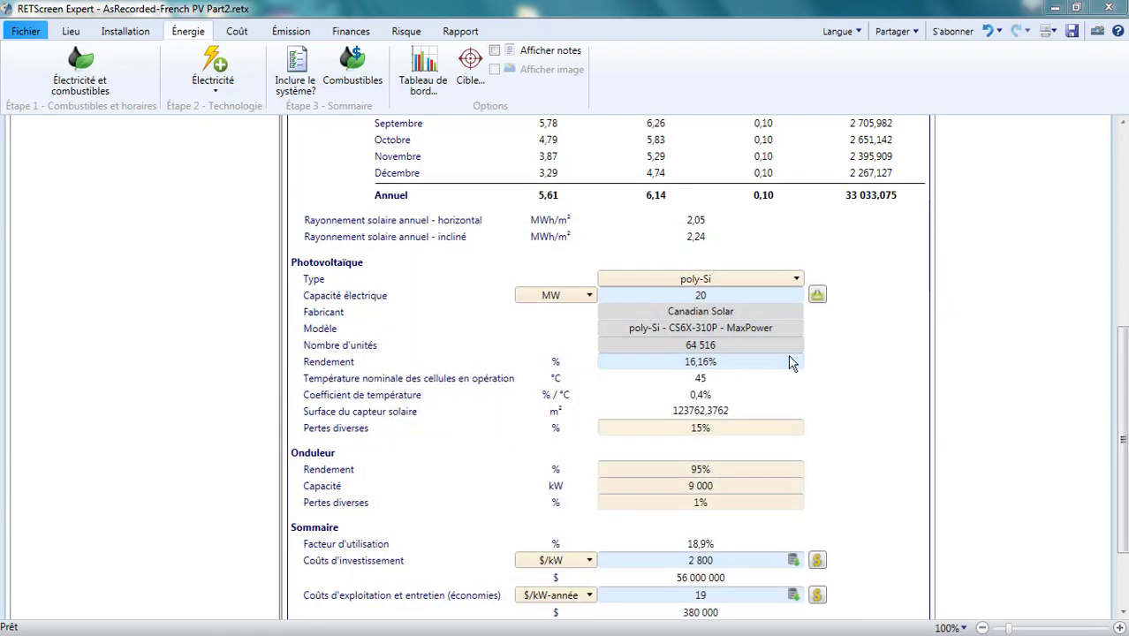
# Step: Set the Pertes diverses of the photovoltaic array to 10%
pyautogui.click(722, 425)
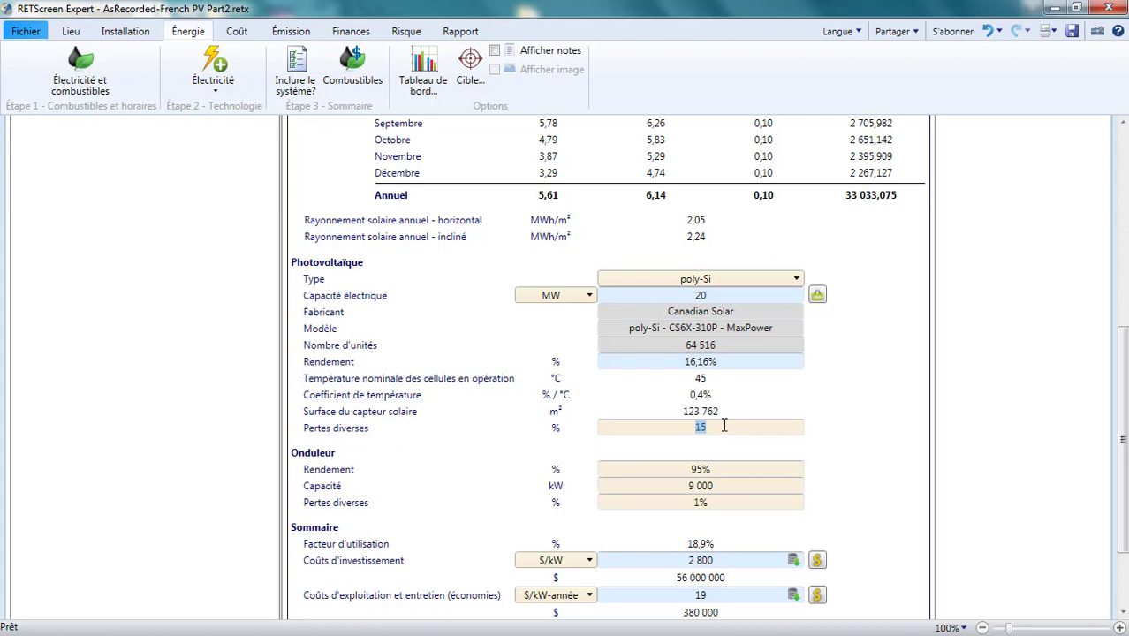
pyautogui.write('10')
pyautogui.click(830, 439)
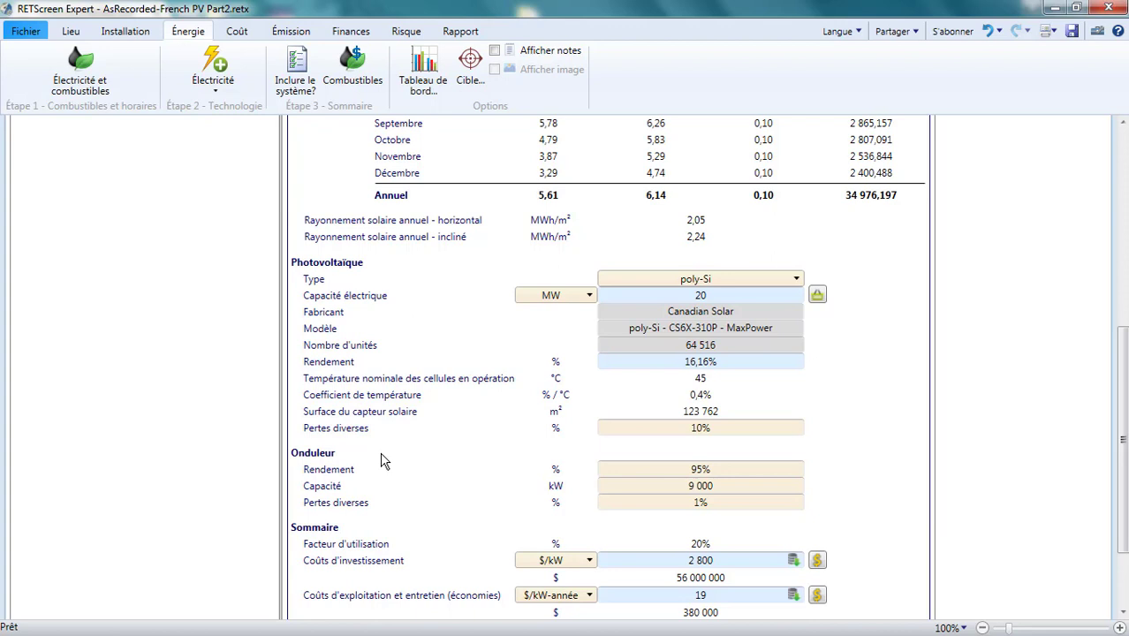
# Step: Set the inverter's Rendement to 98% in the Onduleur section
pyautogui.click(712, 473)
pyautogui.write('98')
pyautogui.click(828, 488)
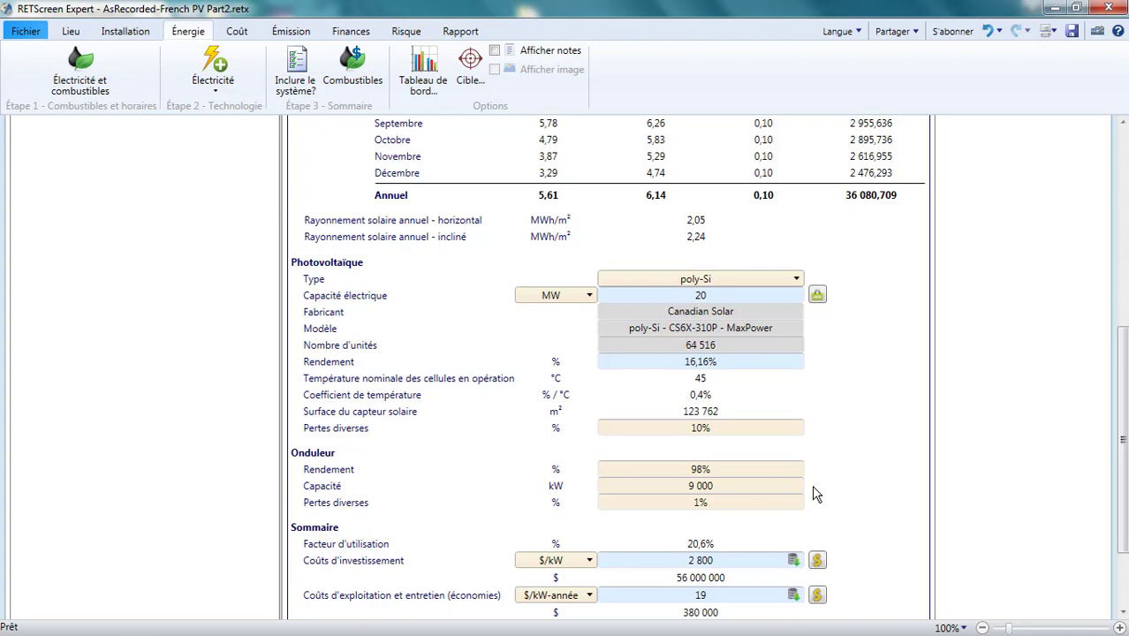
# Step: Set the inverter's Capacité to 16000 kW and check its Pertes diverses value
pyautogui.click(752, 486)
pyautogui.write('16000')
pyautogui.click(844, 497)
pyautogui.click(708, 505)
pyautogui.click(811, 500)
# Step: Check the Facteur d'utilisation in the Sommaire section of the Niveau 2 photovoltaic model
pyautogui.scroll(-1, 814, 507)
pyautogui.scroll(-2, 813, 507)
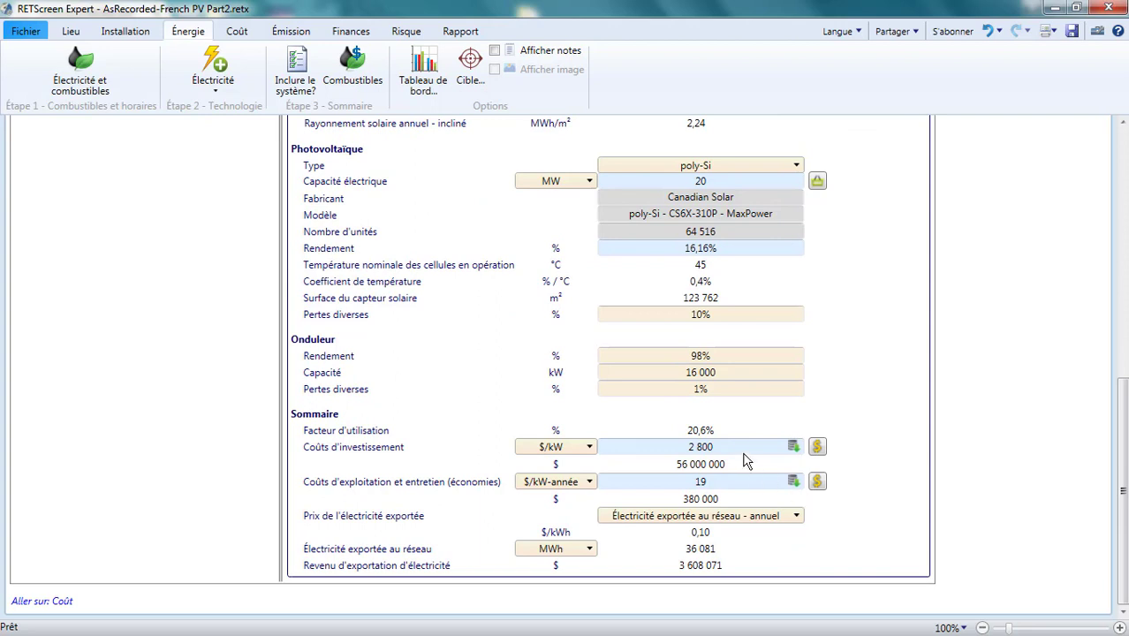
pyautogui.click(714, 436)
pyautogui.click(785, 429)
# Step: Switch the photovoltaic model to Niveau 1 and check its Facteur d'utilisation
pyautogui.scroll(9, 771, 434)
pyautogui.scroll(2, 771, 434)
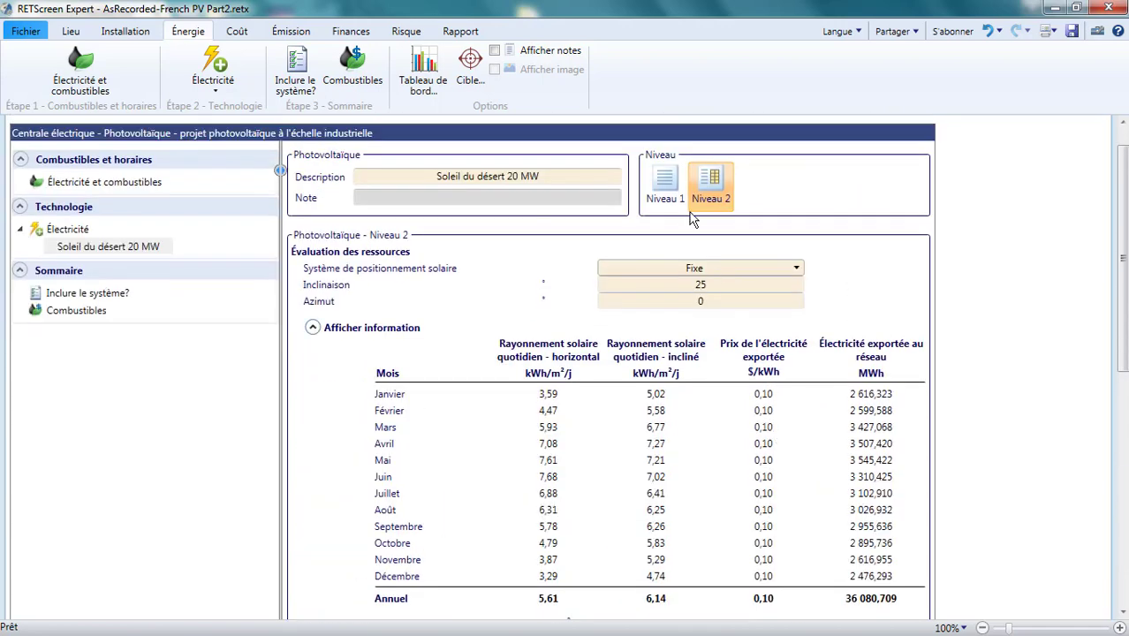
pyautogui.click(667, 215)
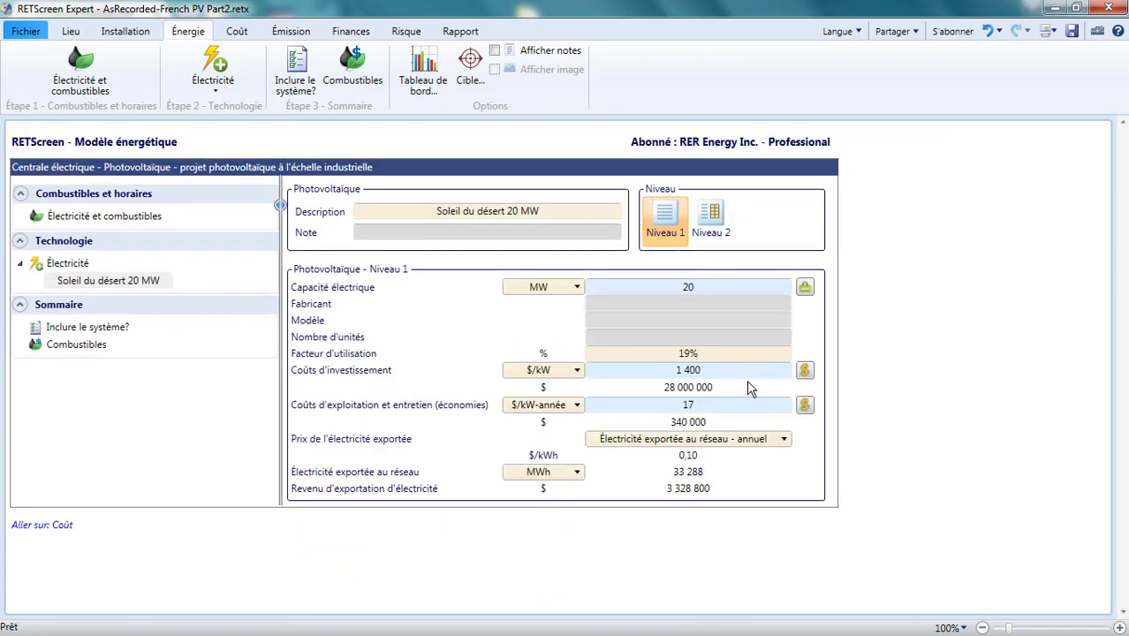
pyautogui.click(705, 354)
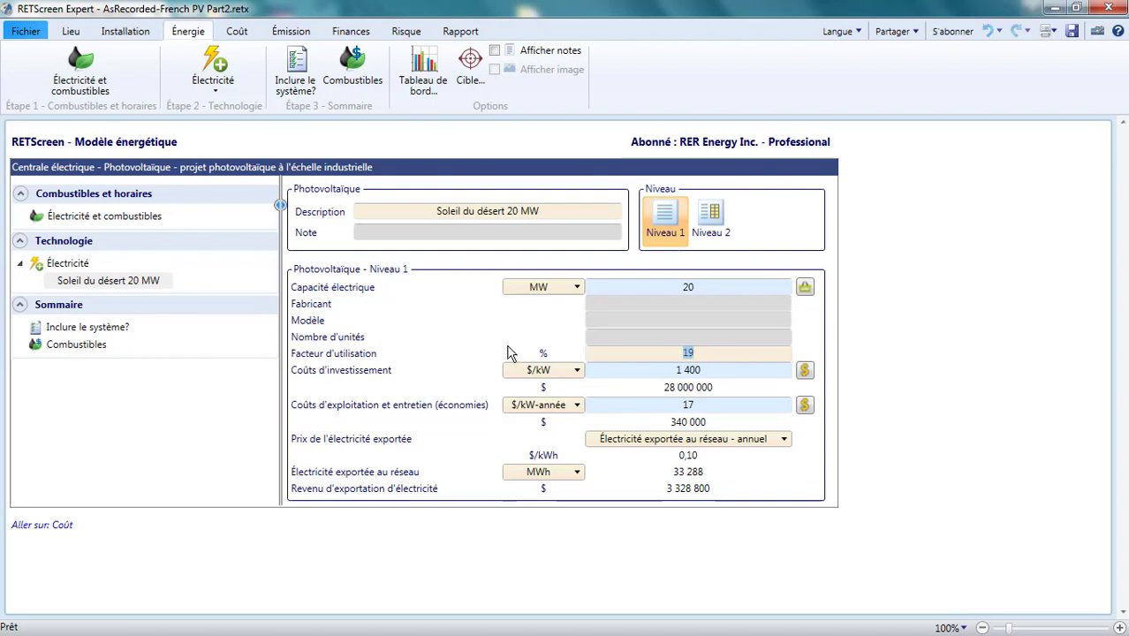
# Step: Return the photovoltaic model to Niveau 2 and read the unrounded Facteur d'utilisation in the Sommaire
pyautogui.click(714, 222)
pyautogui.scroll(-8, 742, 410)
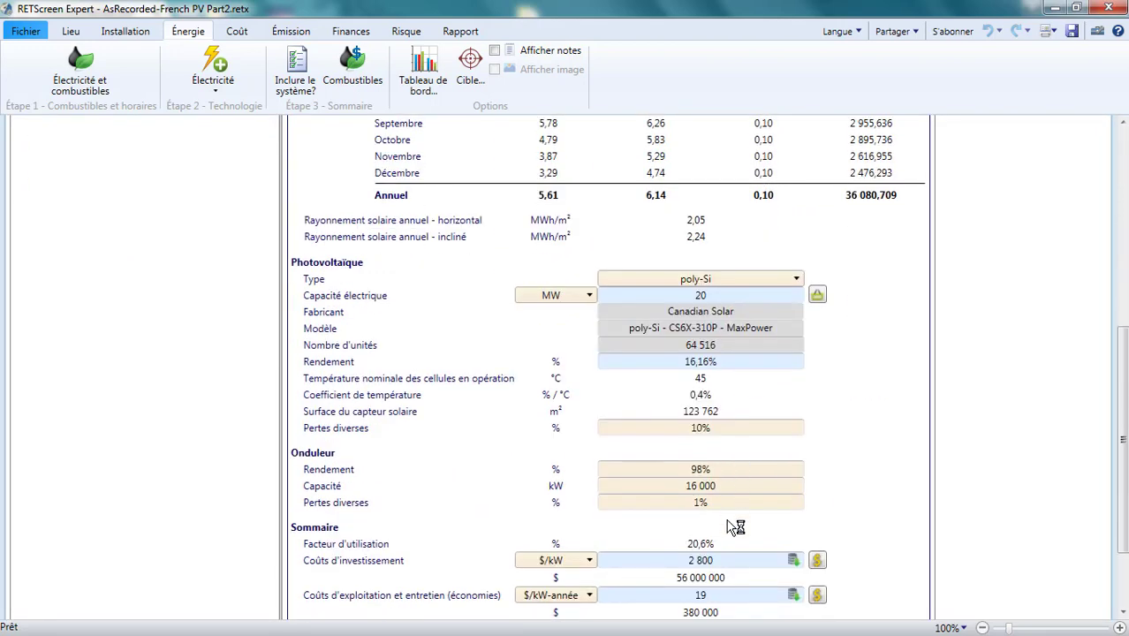
pyautogui.click(730, 546)
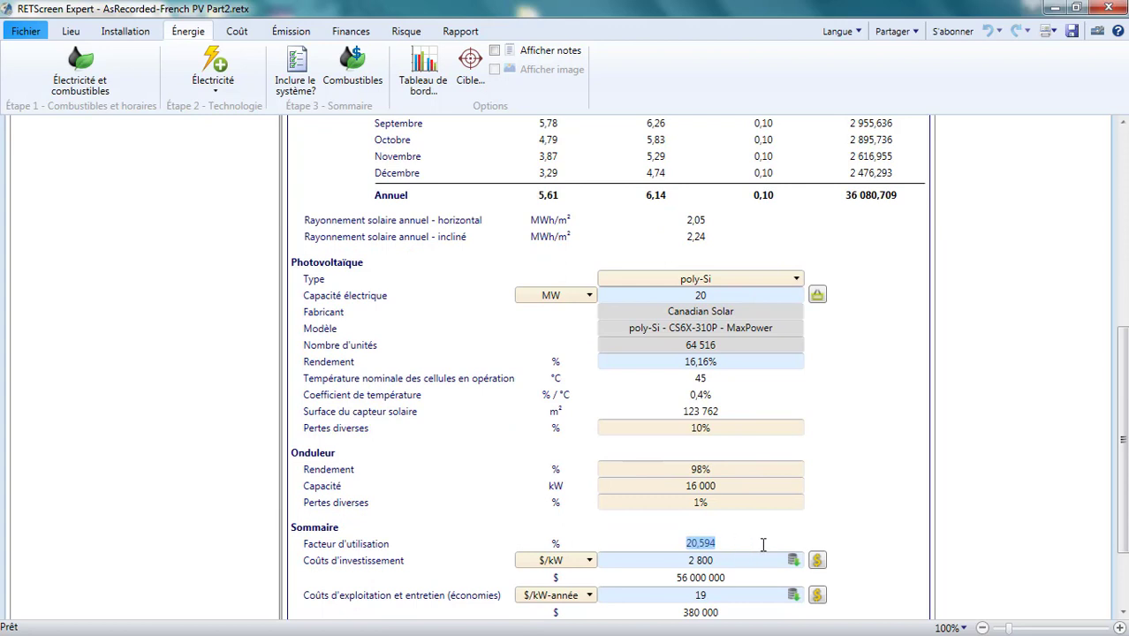
pyautogui.click(844, 540)
pyautogui.scroll(-2, 839, 541)
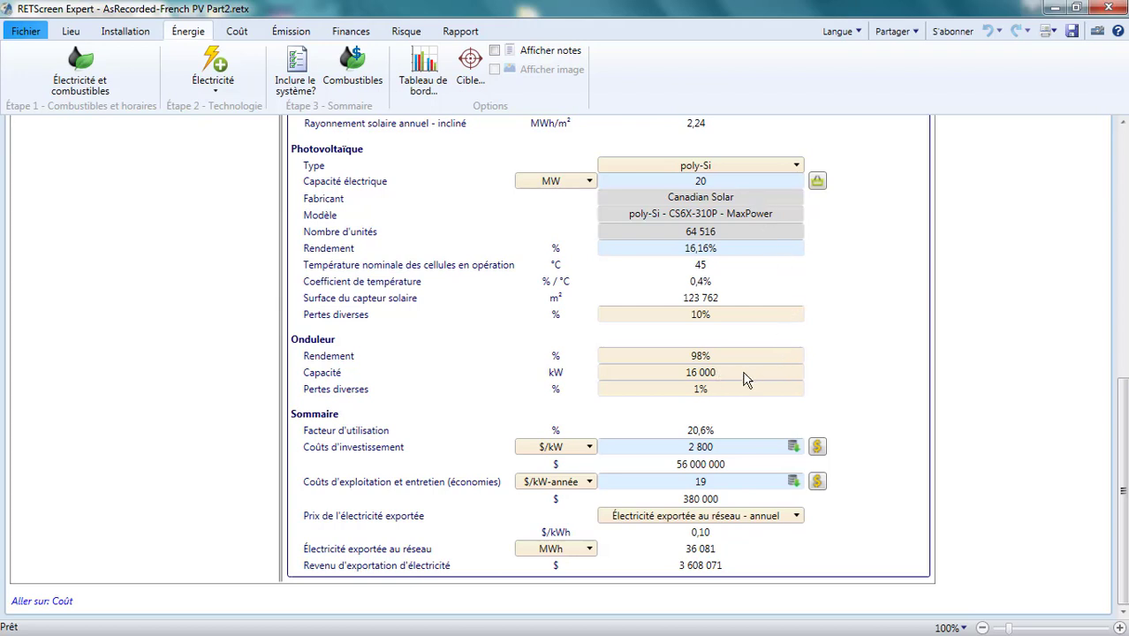
# Step: Review the inverter's Capacité again together with the unrounded Facteur d'utilisation
pyautogui.click(742, 374)
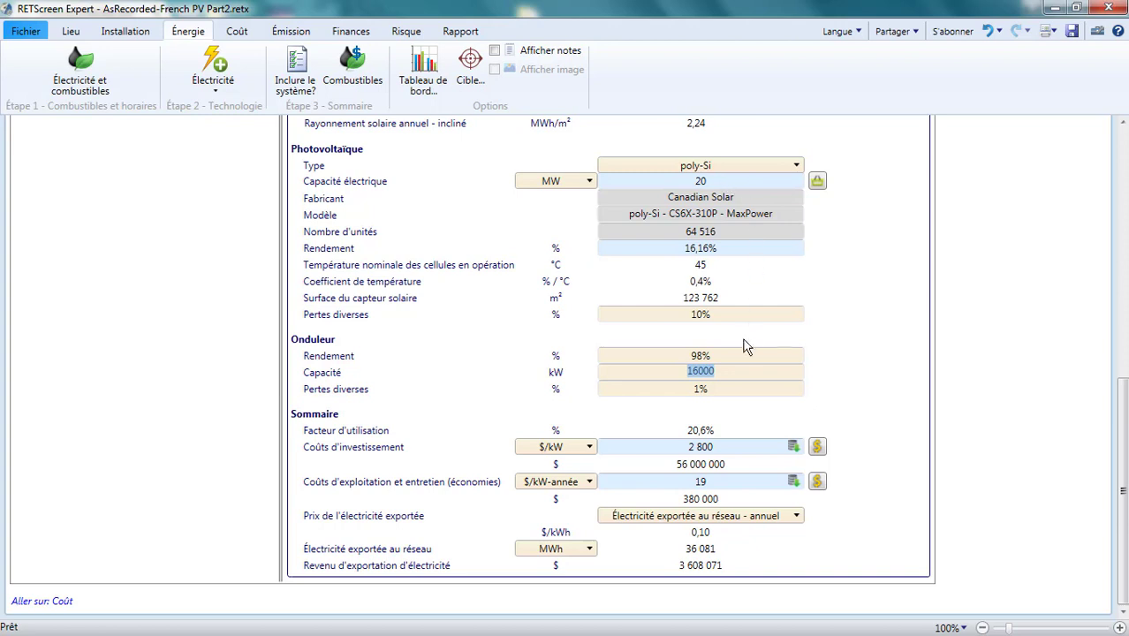
pyautogui.click(729, 429)
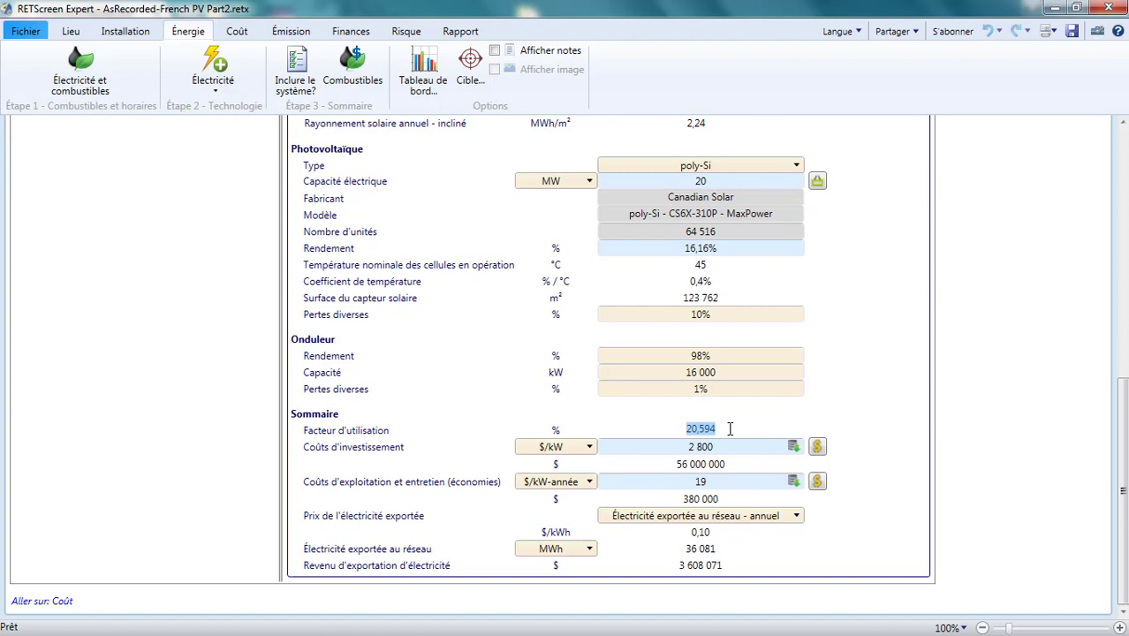
pyautogui.click(844, 424)
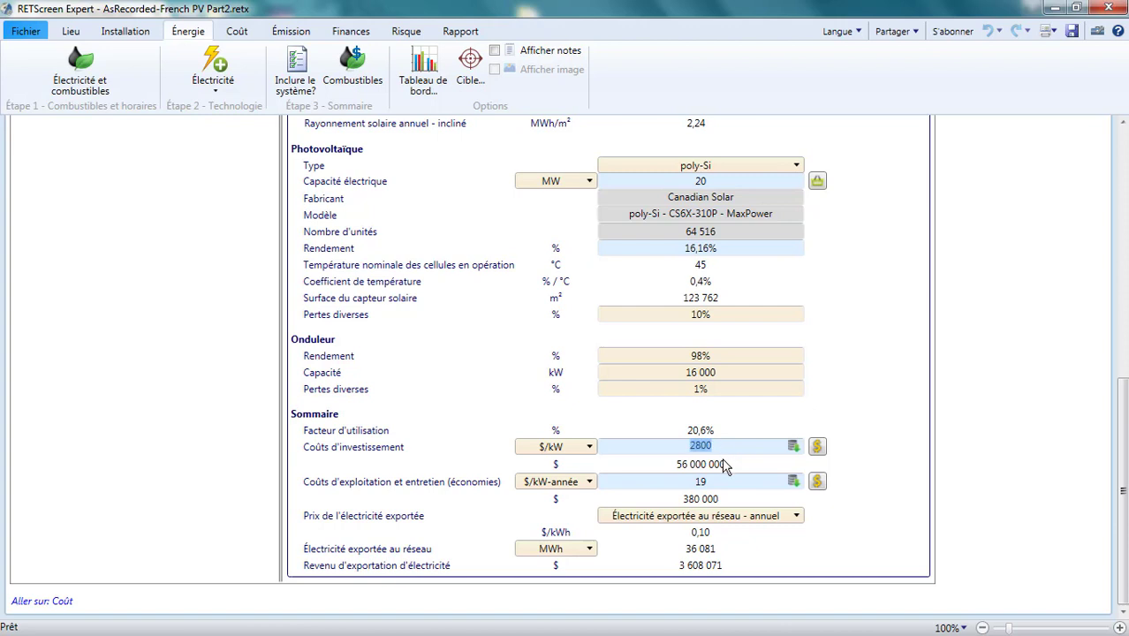
# Step: Set the Coûts d'investissement to 1400 $/kW and the Coûts d'exploitation et entretien to 17 $/kW-année in the Sommaire
pyautogui.click(712, 482)
pyautogui.click(719, 444)
pyautogui.write('1400')
pyautogui.click(708, 482)
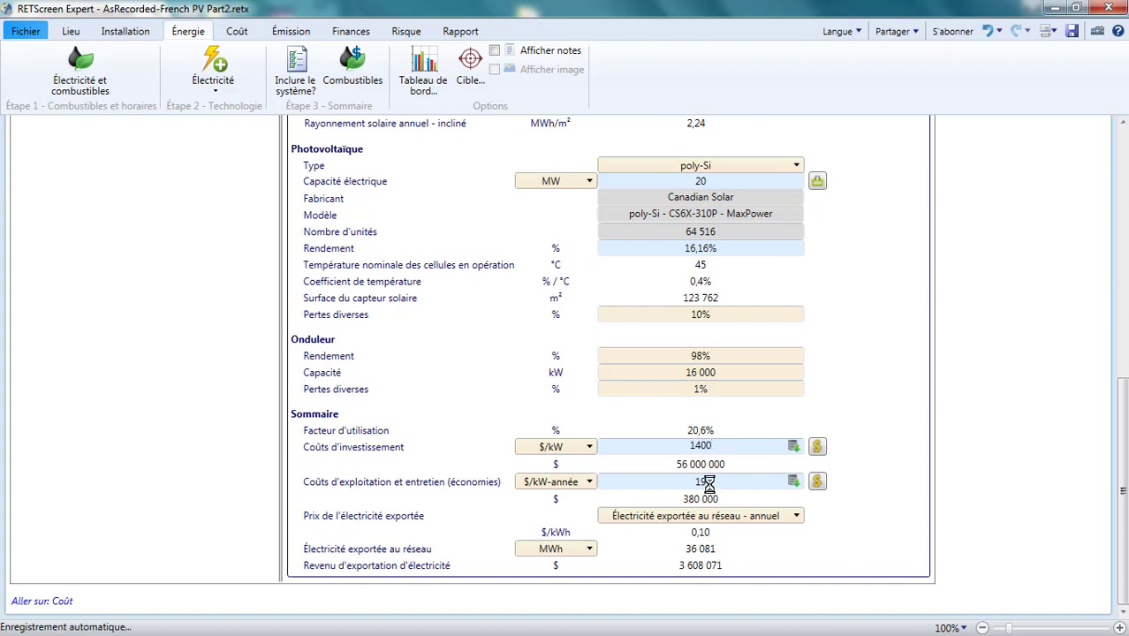
pyautogui.write('17')
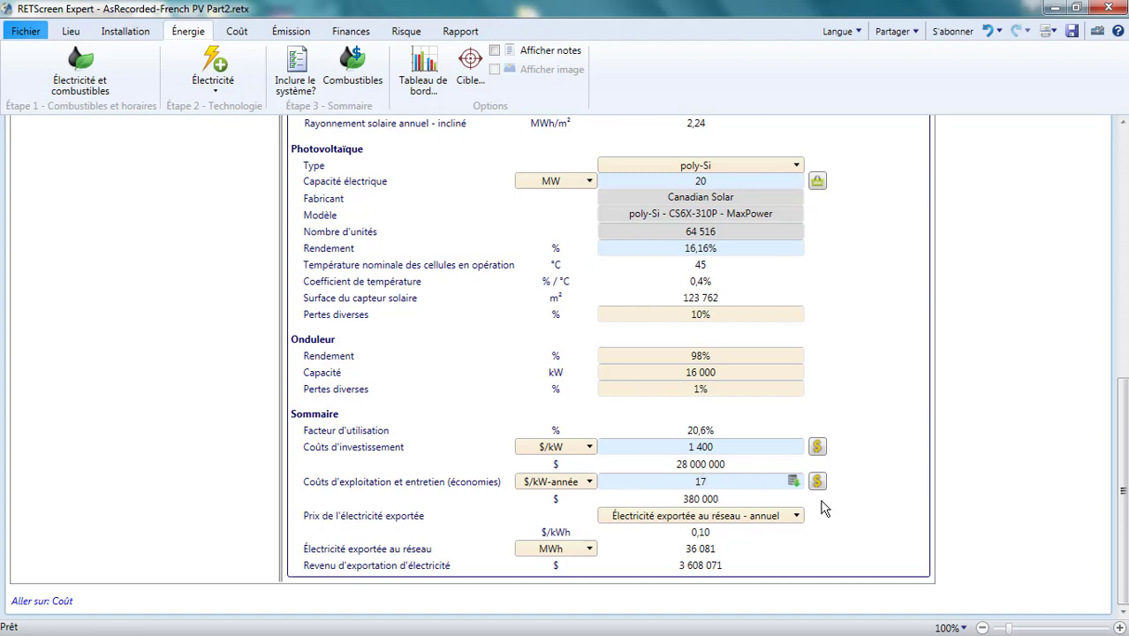
pyautogui.press('Return')
# Step: Set the Taux d'indexation sur l'exportation d'électricité to 2,3% in the financial analysis
pyautogui.scroll(10, 821, 508)
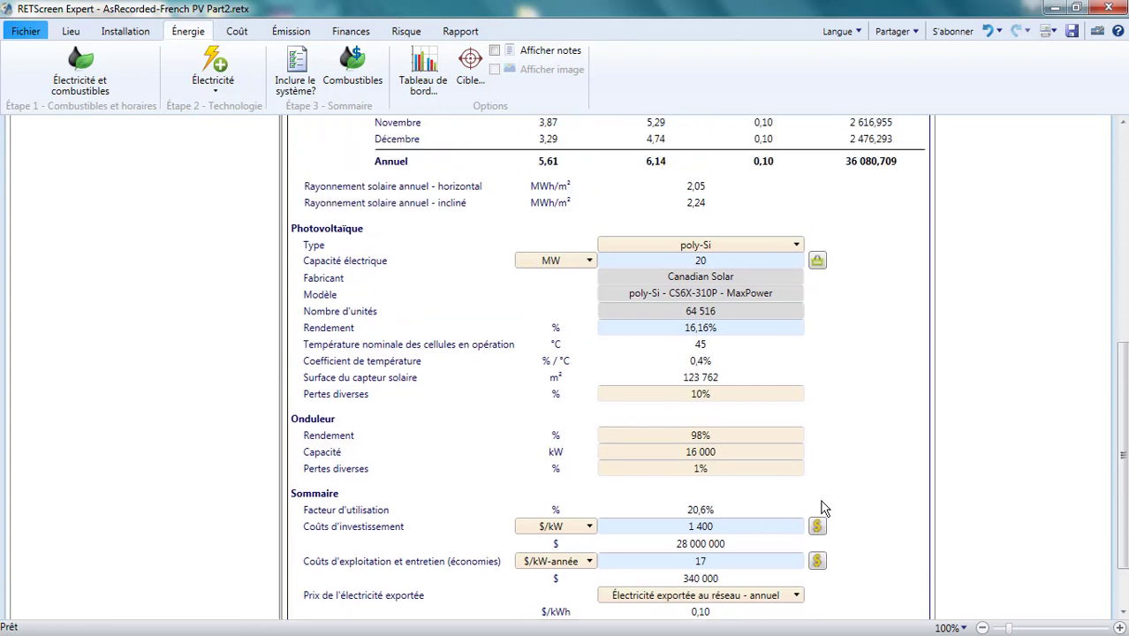
pyautogui.scroll(4, 822, 508)
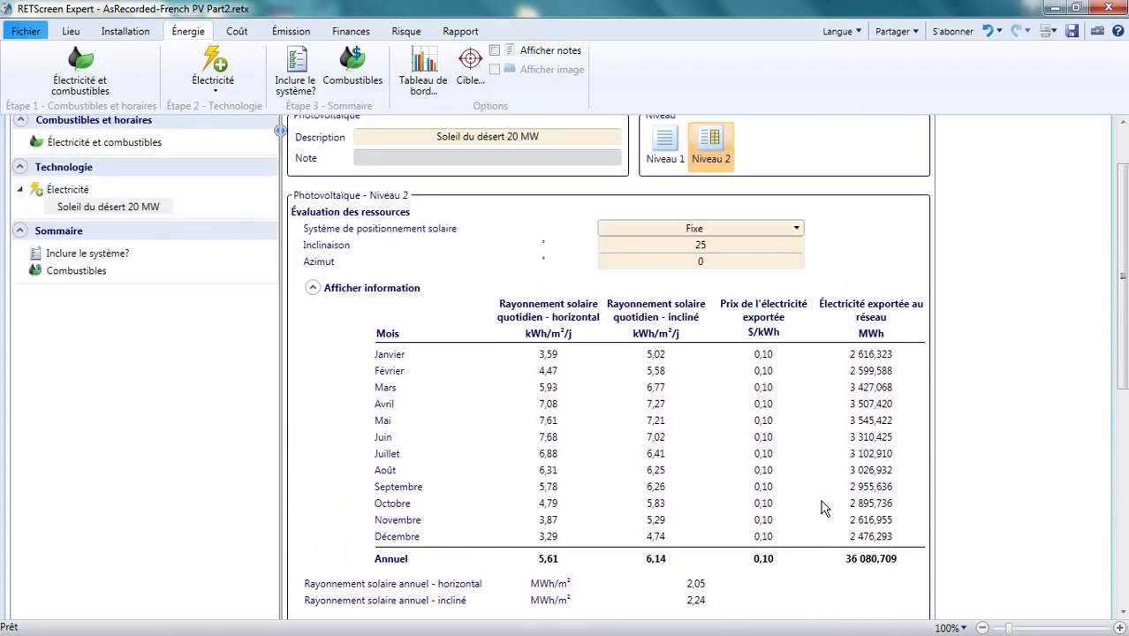
pyautogui.scroll(1, 821, 508)
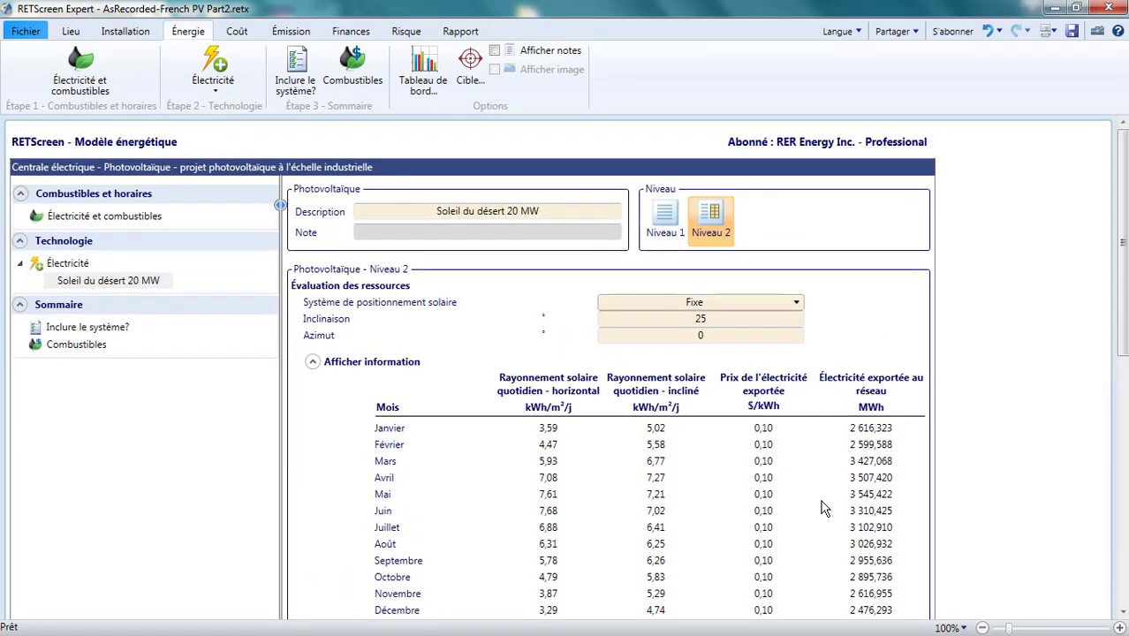
pyautogui.click(341, 34)
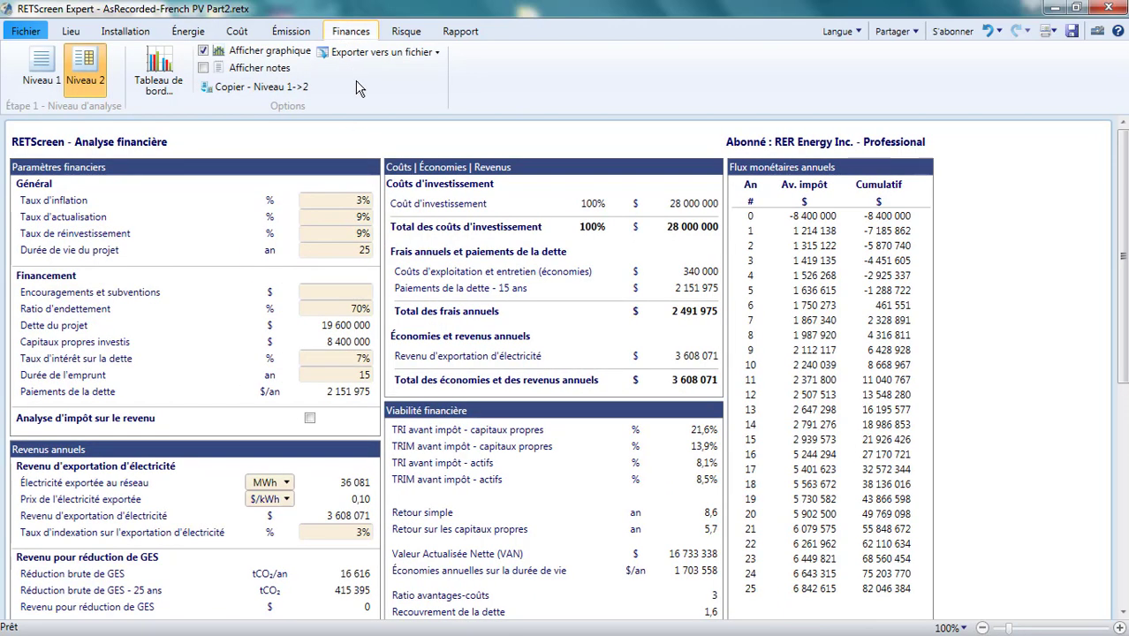
pyautogui.scroll(-1, 419, 188)
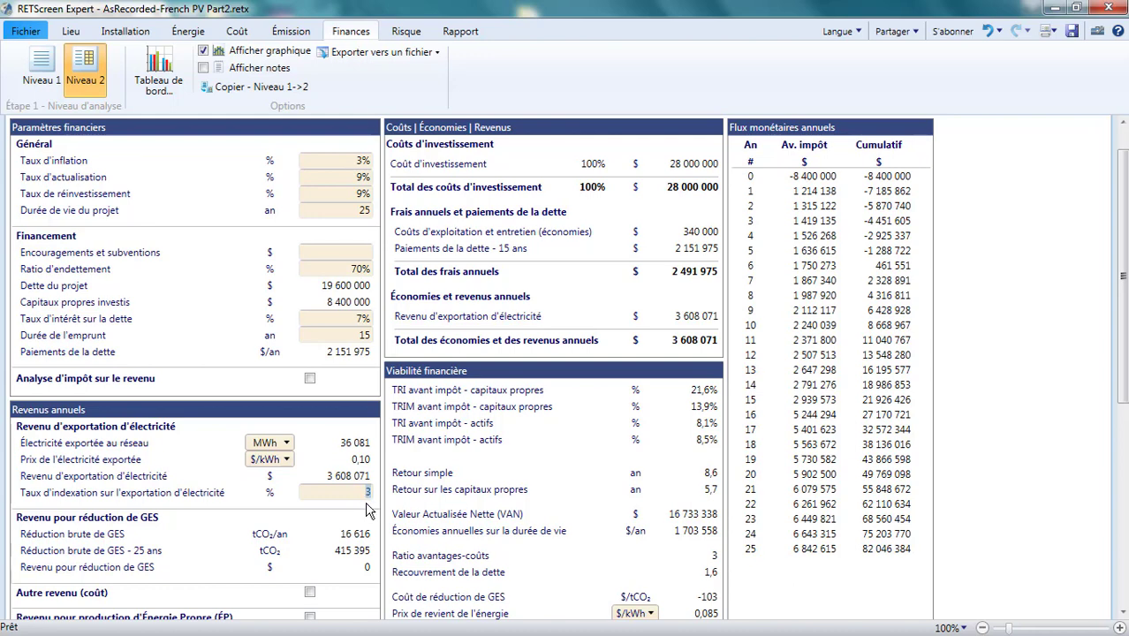
pyautogui.write('2,3')
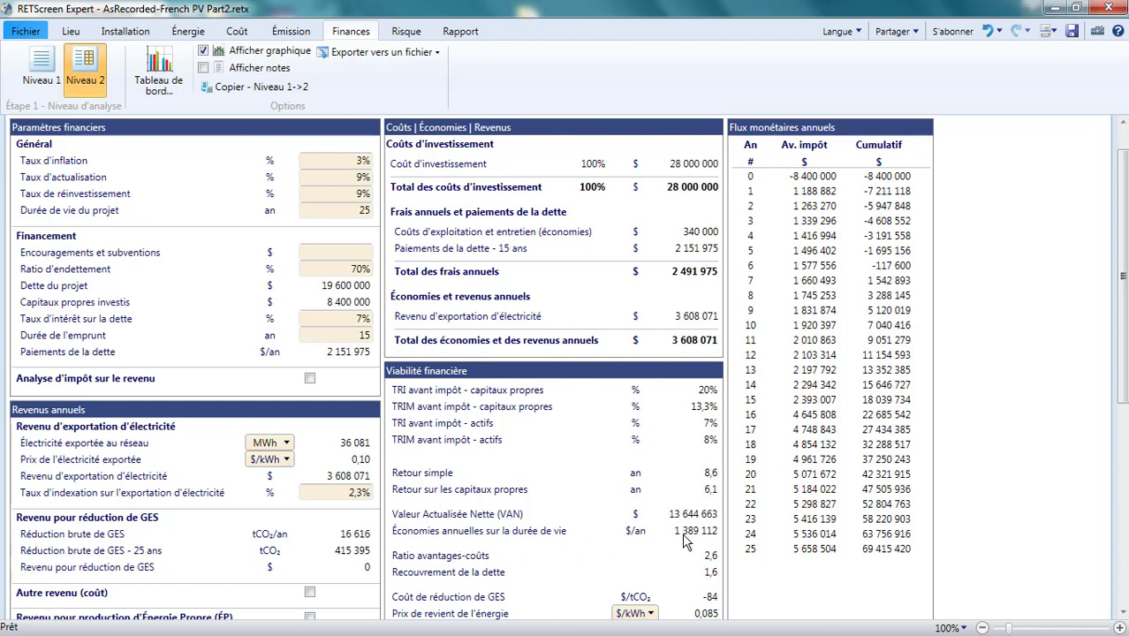
# Step: Review the project's Viabilité financière and GES reduction revenue, and open the Fichier start page
pyautogui.scroll(-3, 692, 540)
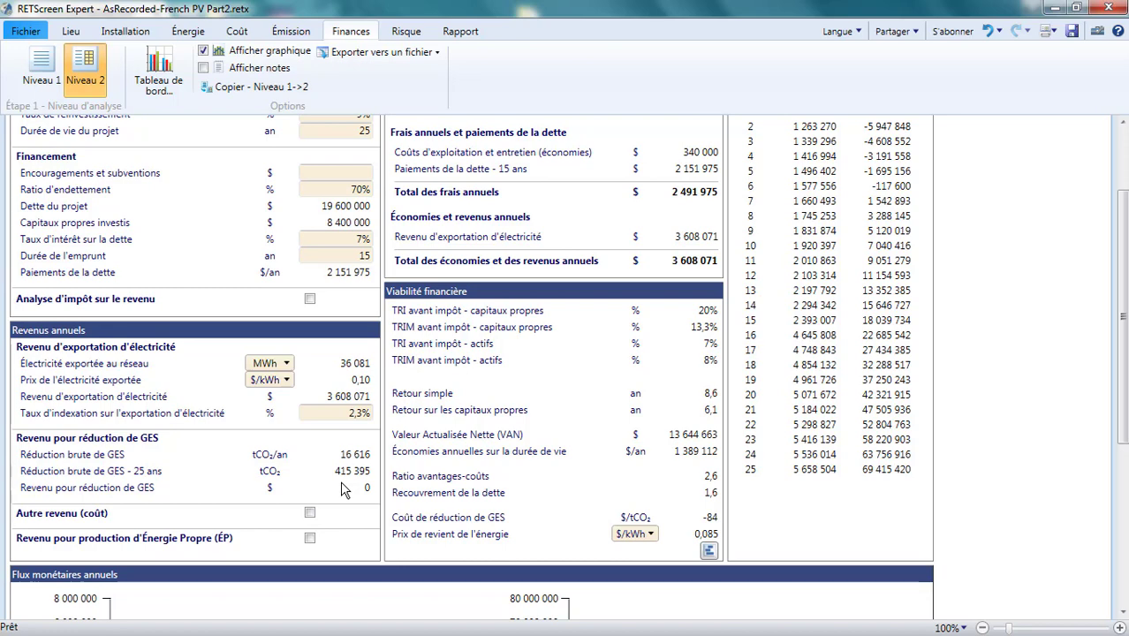
pyautogui.click(24, 33)
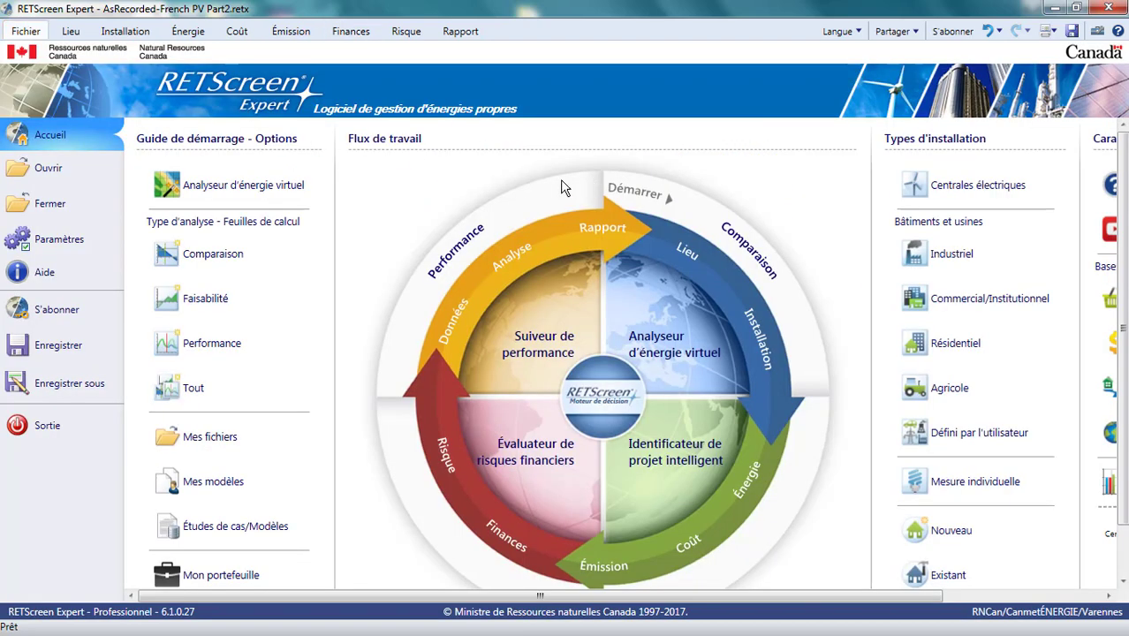